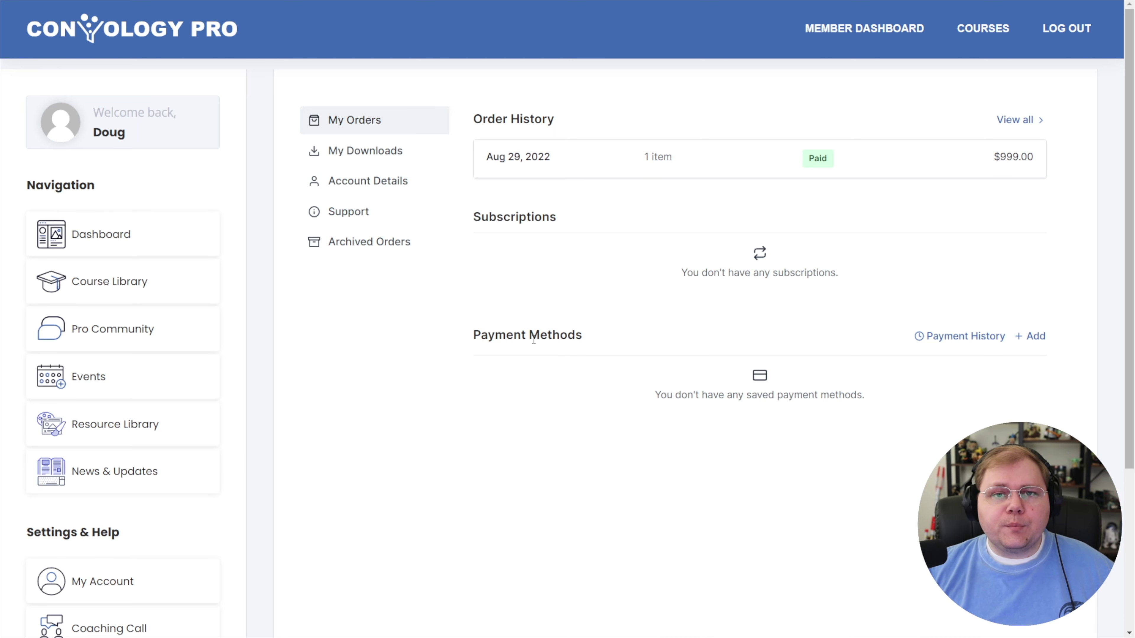
# View the My Downloads, Account Details and Support tabs of the customer dashboard
pyautogui.click(447, 154)
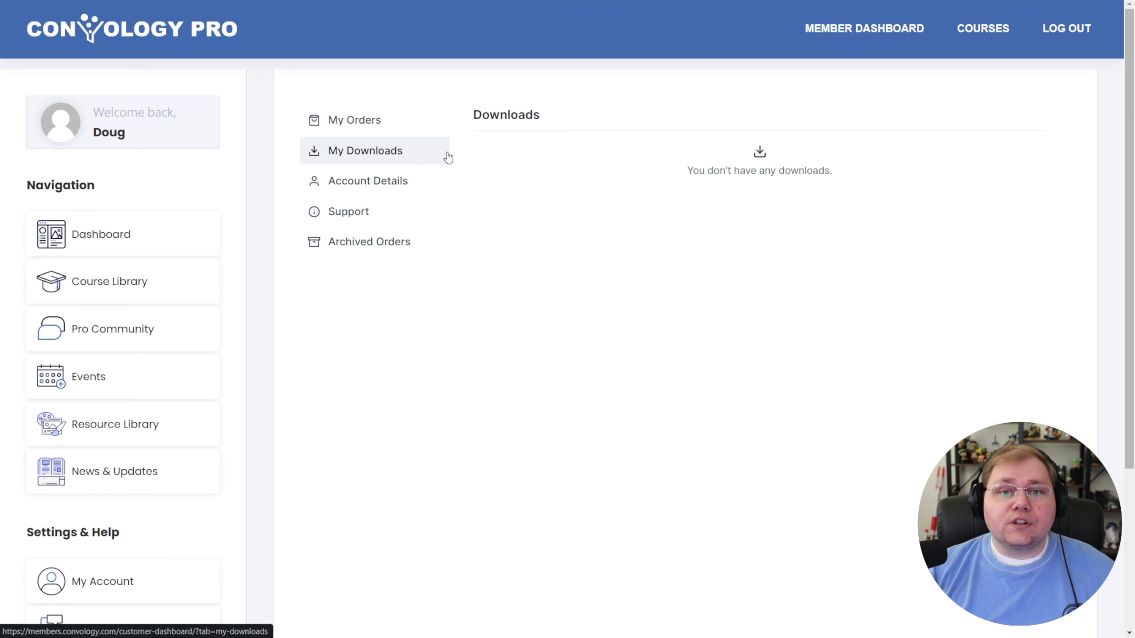
pyautogui.click(346, 188)
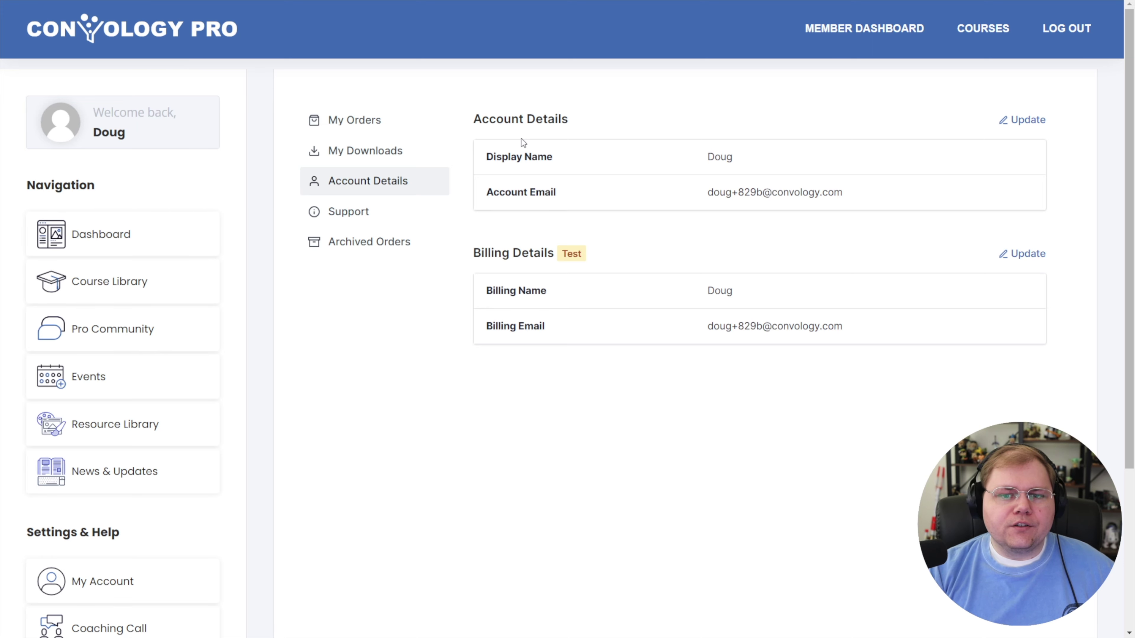
pyautogui.click(349, 211)
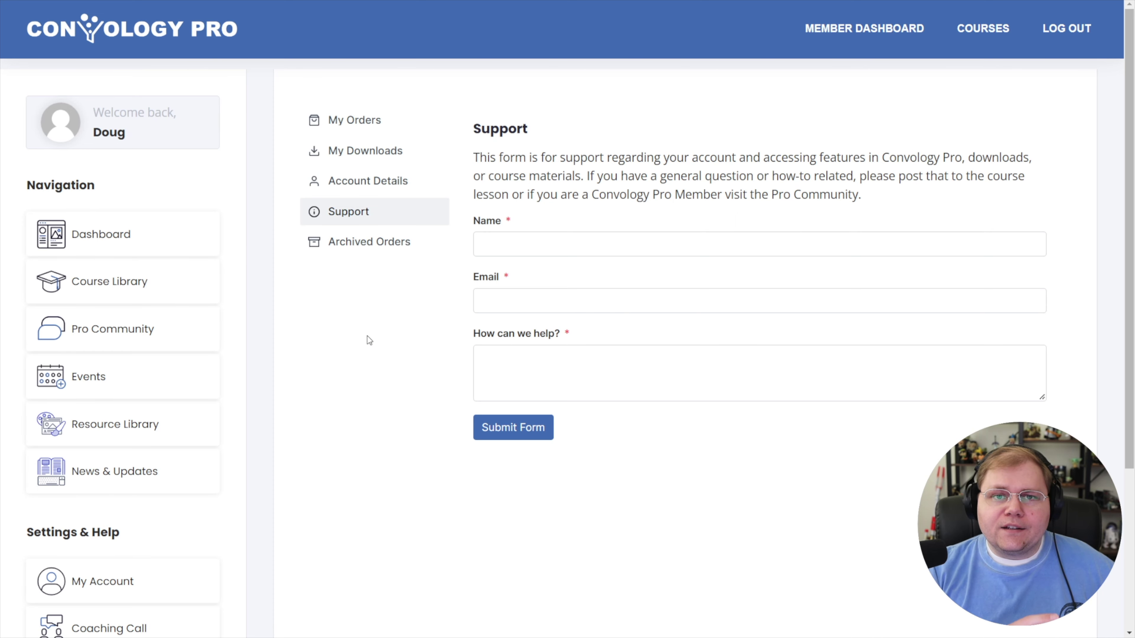
# Look over the Support form, then view the Archived Orders tab
pyautogui.scroll(-3, 160, 420)
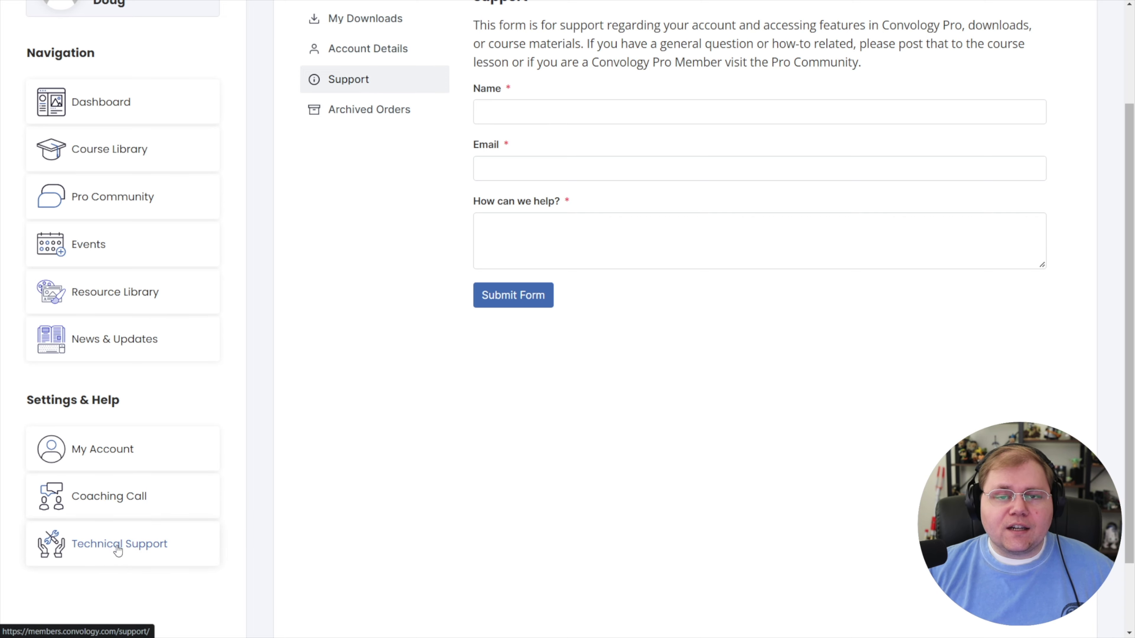
pyautogui.scroll(3, 121, 554)
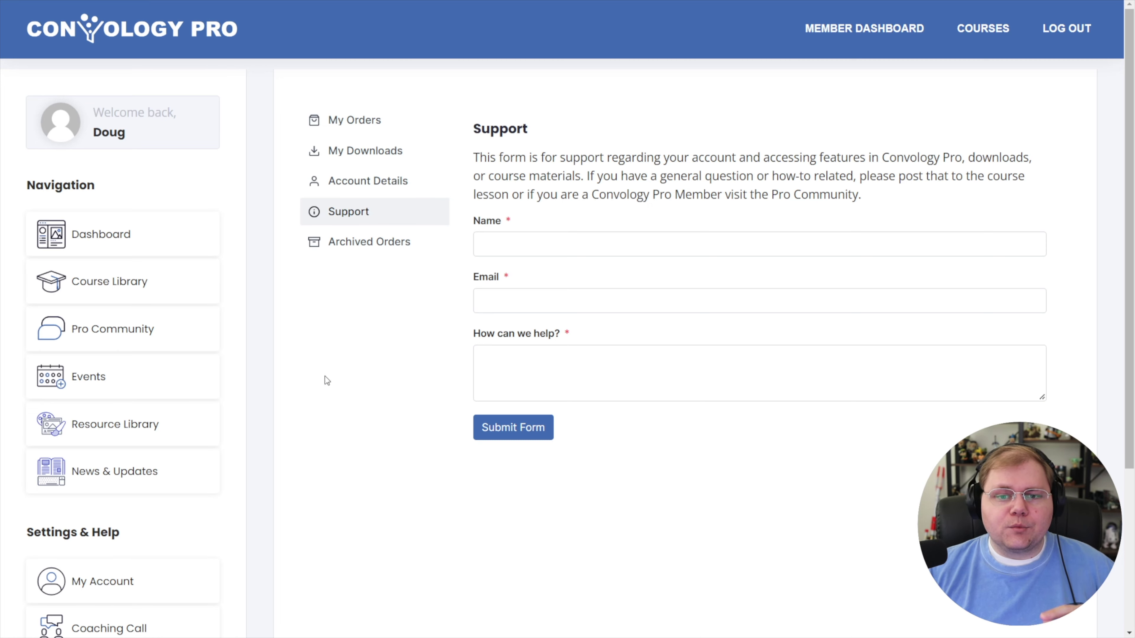
pyautogui.scroll(-5, 193, 377)
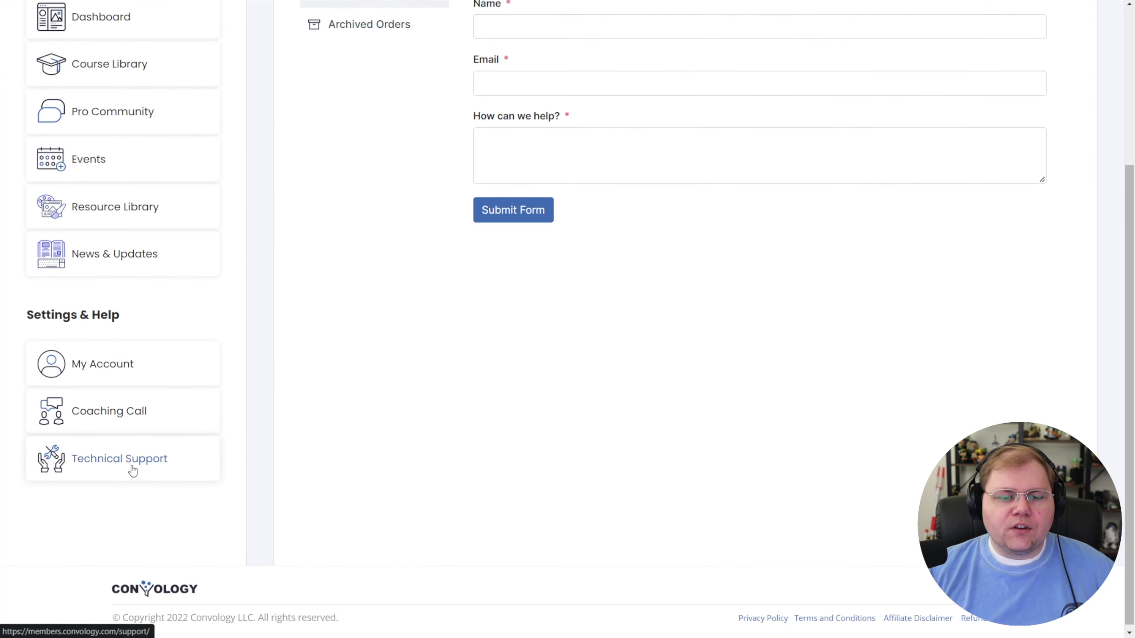
pyautogui.scroll(5, 133, 469)
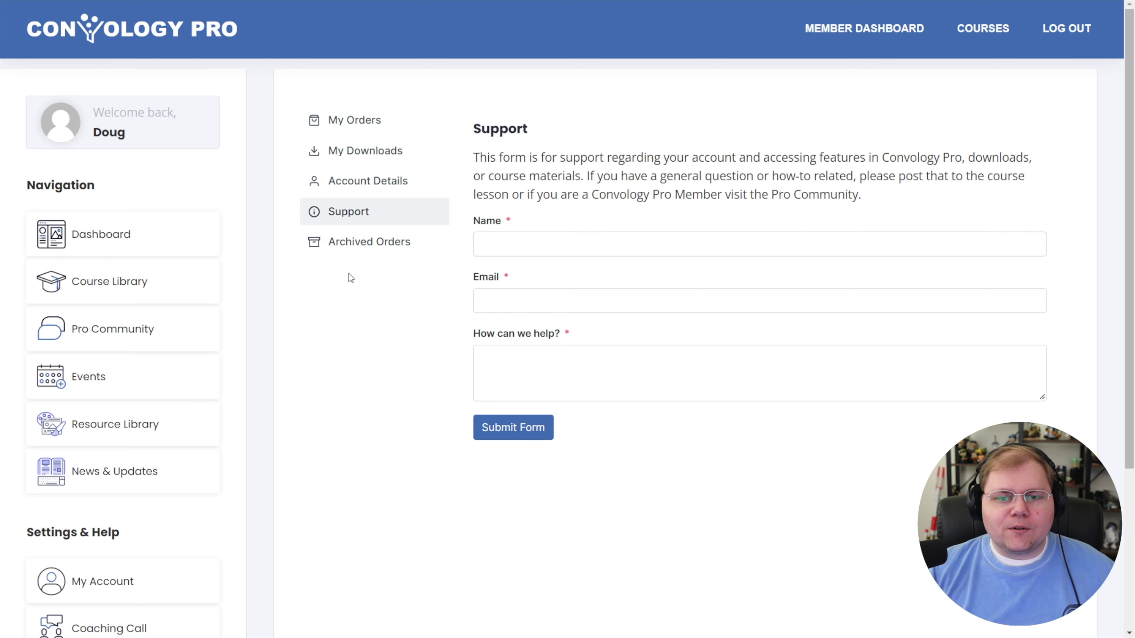
pyautogui.click(374, 253)
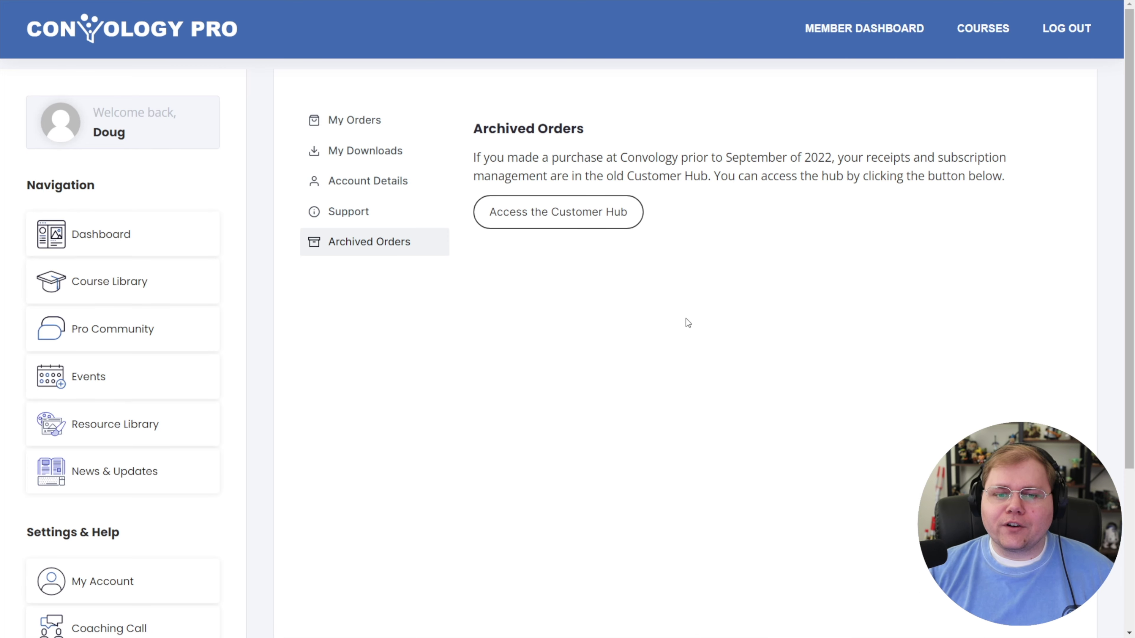
# Return to the My Orders tab of the customer dashboard
pyautogui.click(332, 108)
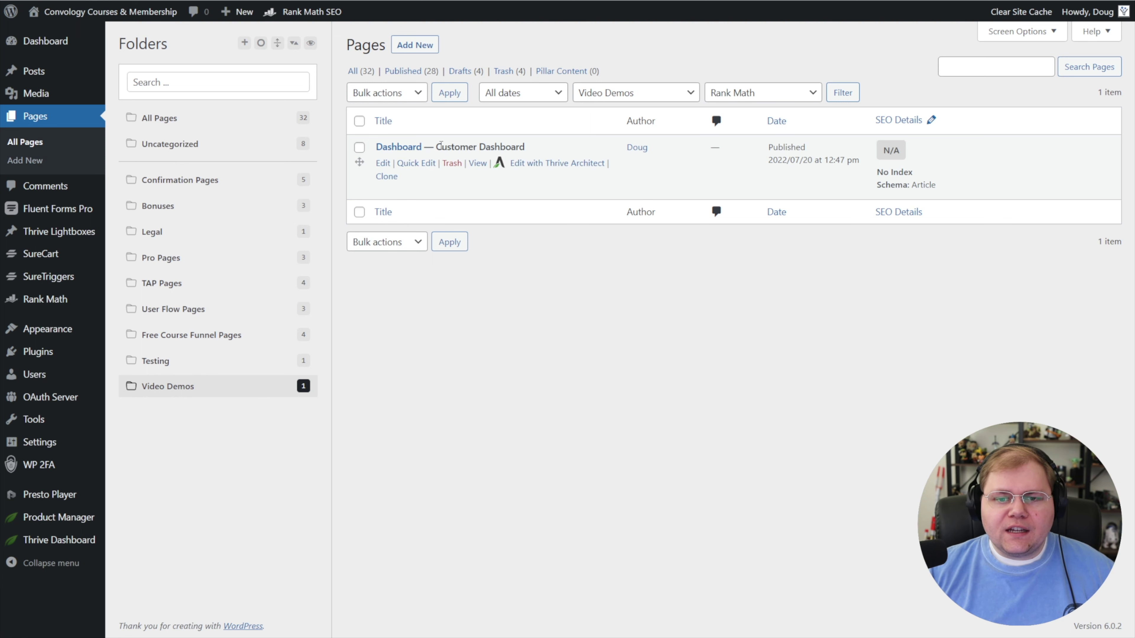
pyautogui.moveTo(437, 146); pyautogui.dragTo(532, 145)
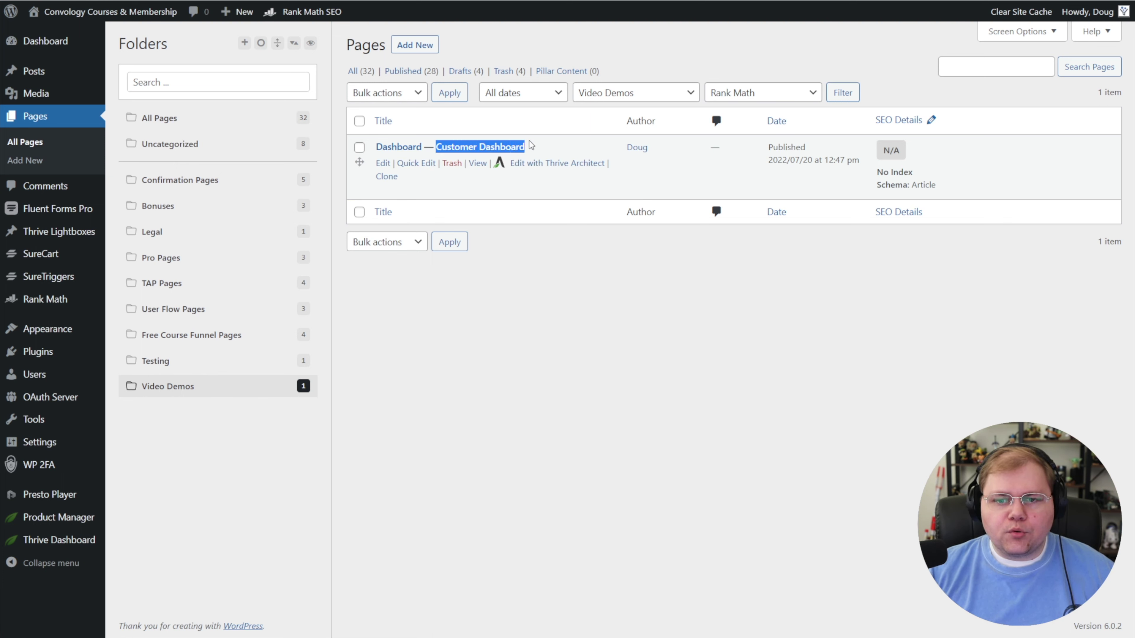
pyautogui.click(523, 144)
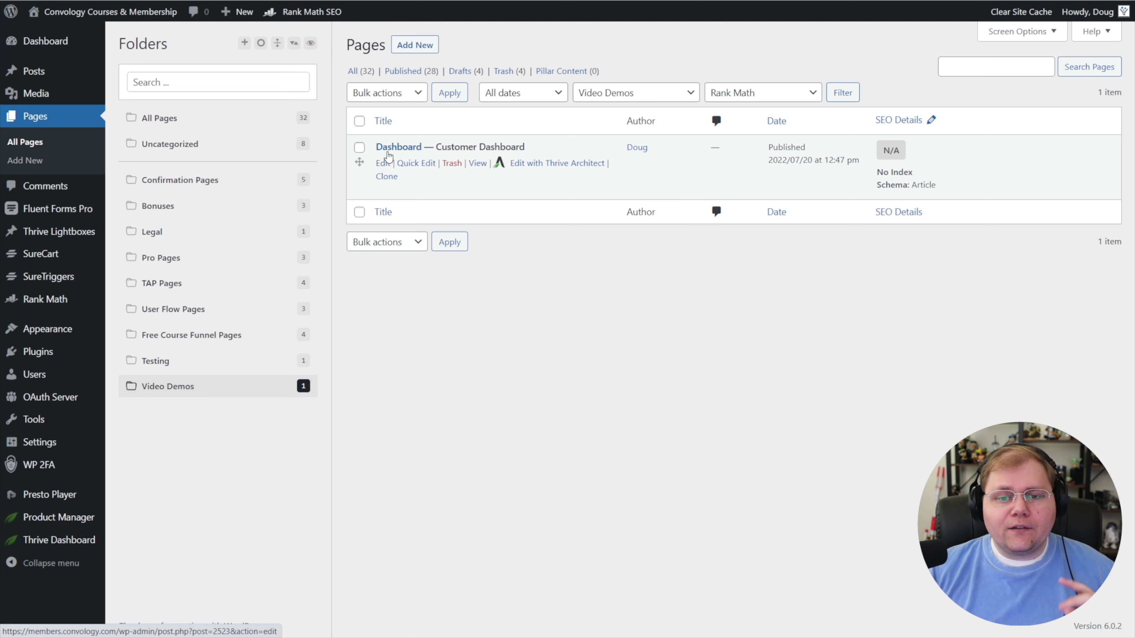
pyautogui.click(383, 163)
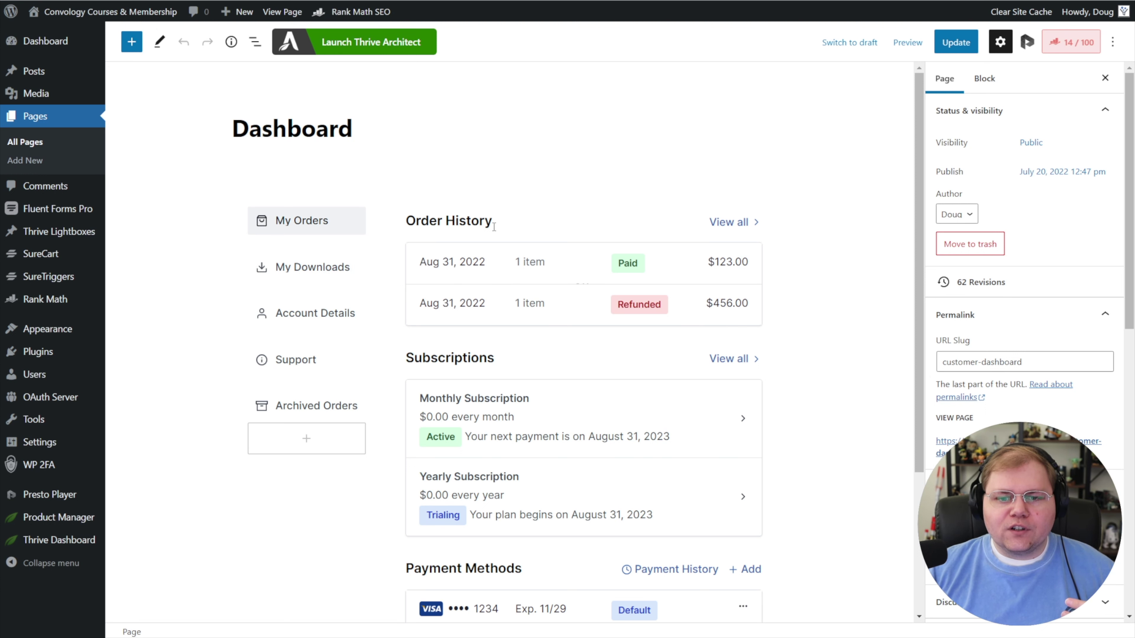
# Preview the My Downloads, Account Details, Support and My Orders tabs, then show the block outline
pyautogui.scroll(-3, 436, 229)
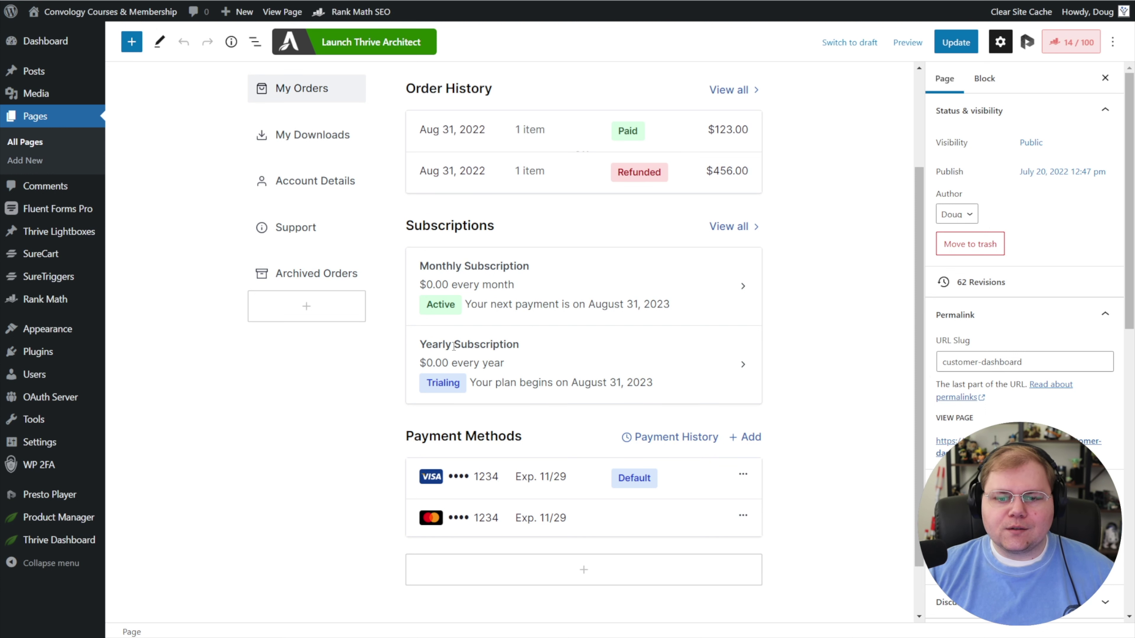
pyautogui.scroll(3, 446, 393)
pyautogui.click(326, 267)
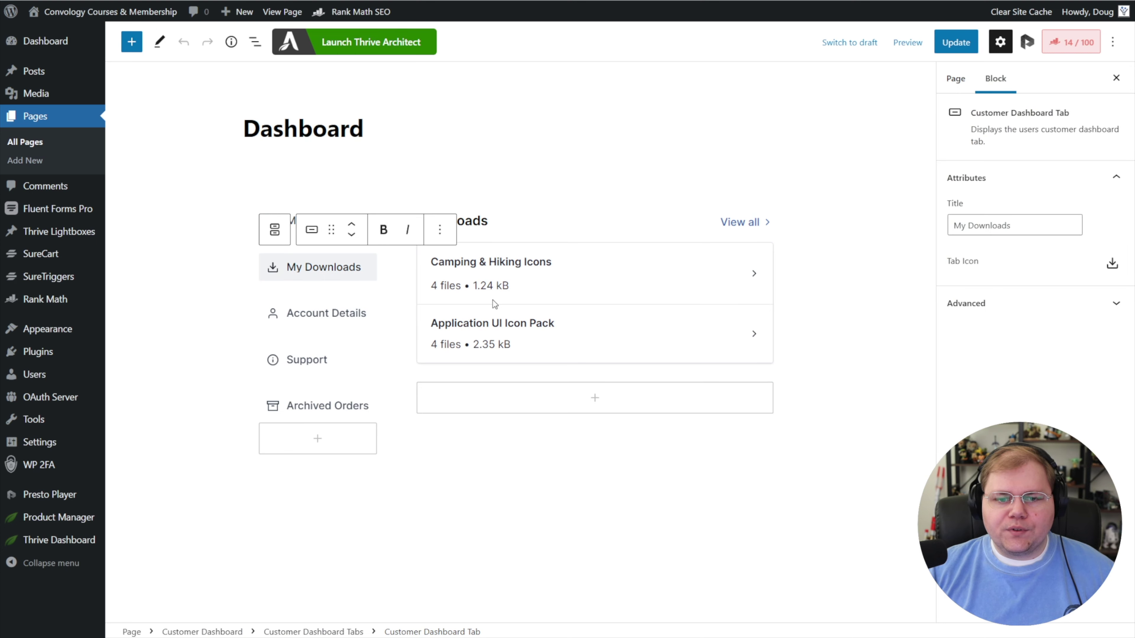
pyautogui.click(319, 315)
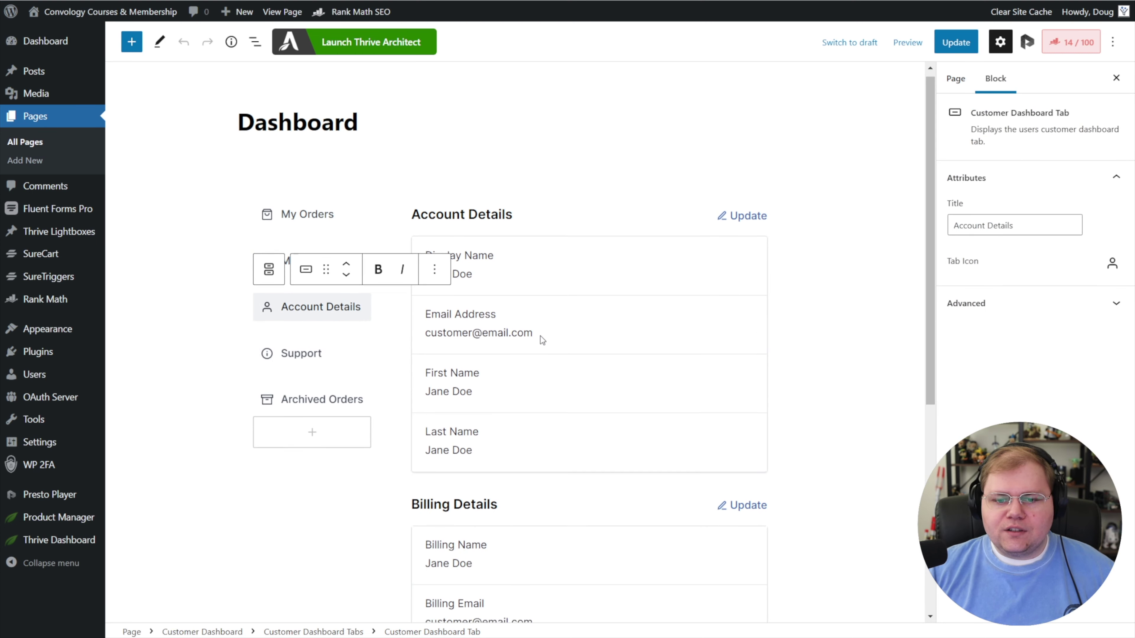
pyautogui.scroll(-3, 332, 223)
pyautogui.click(331, 223)
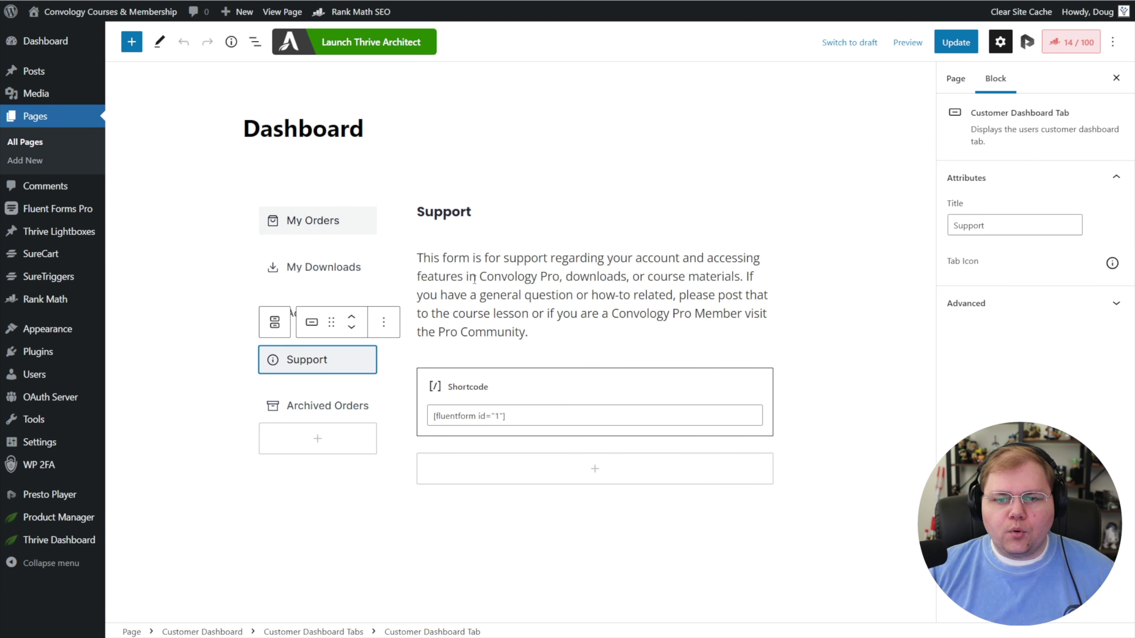
pyautogui.click(321, 226)
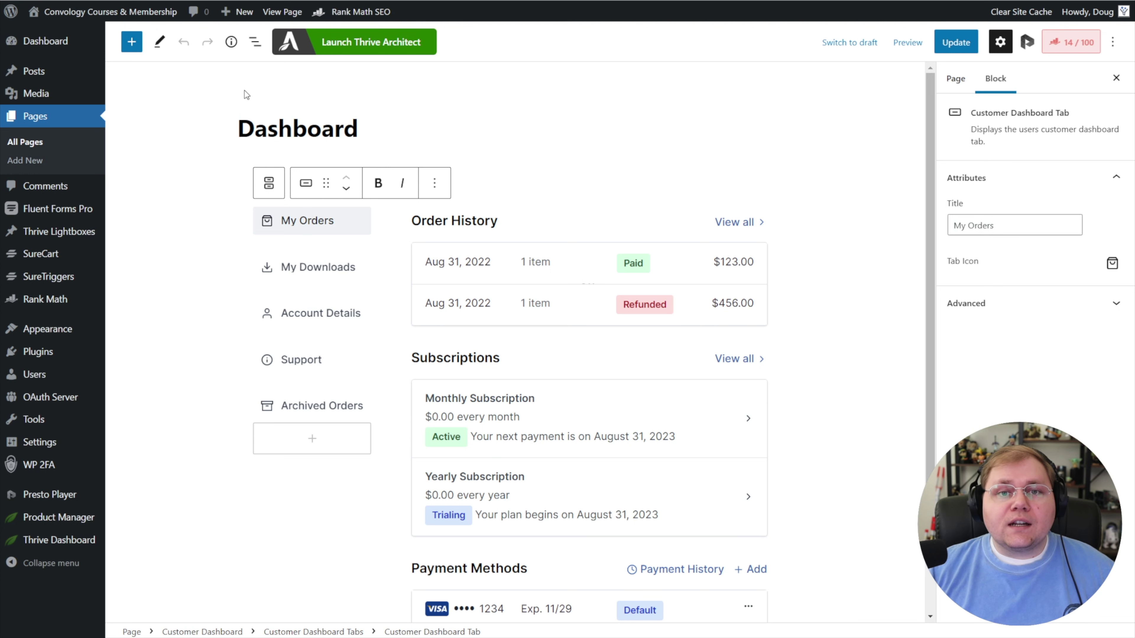
pyautogui.click(340, 98)
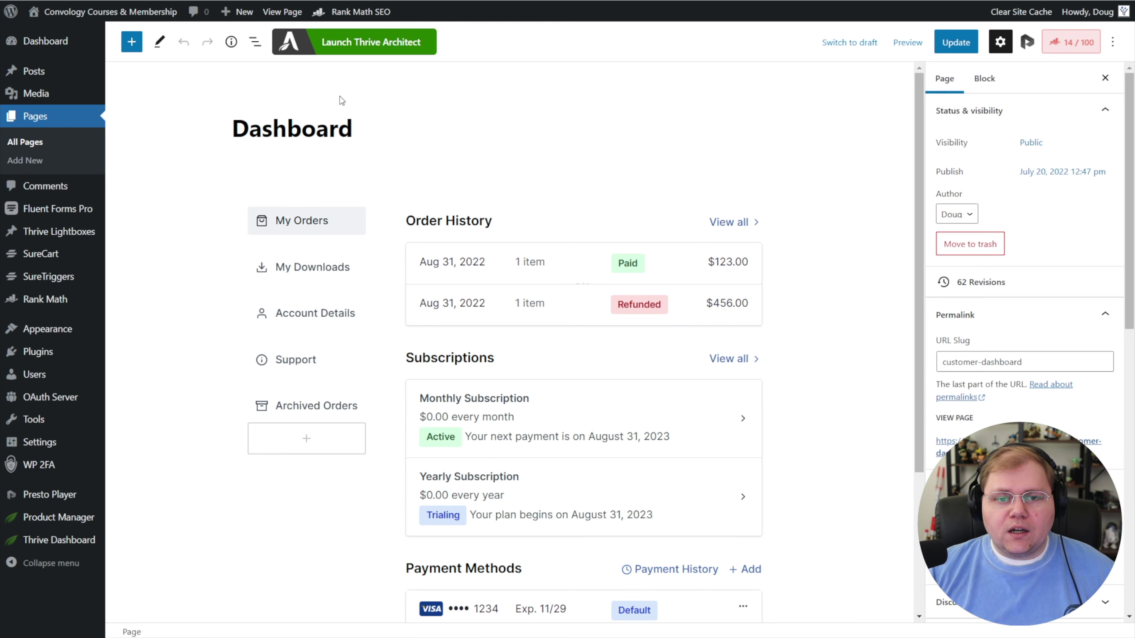
pyautogui.click(256, 43)
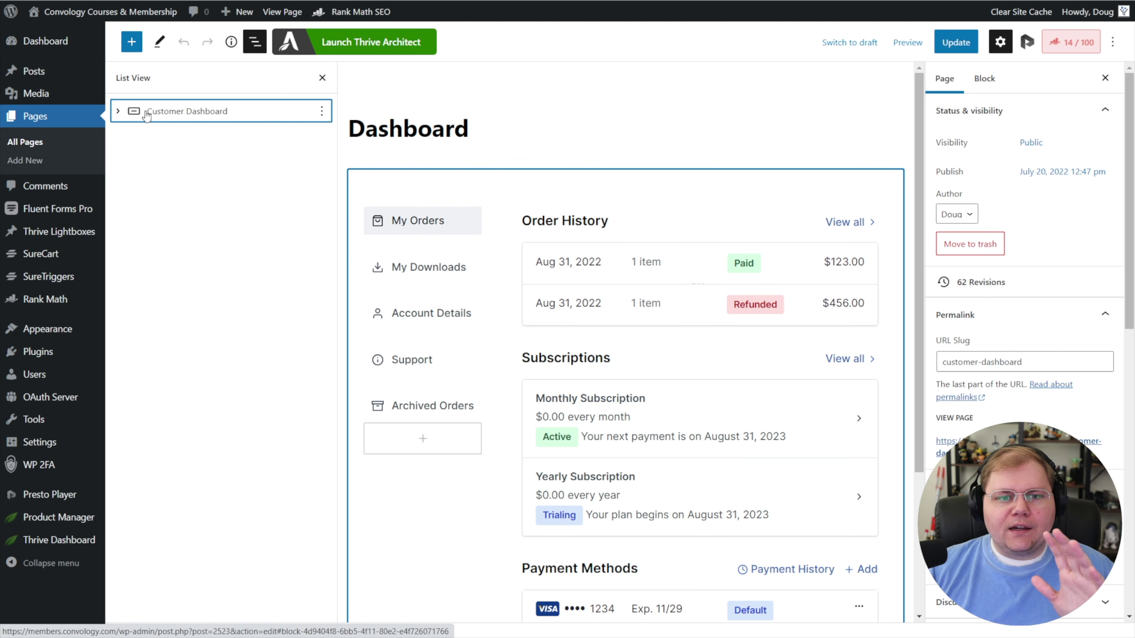
pyautogui.click(118, 112)
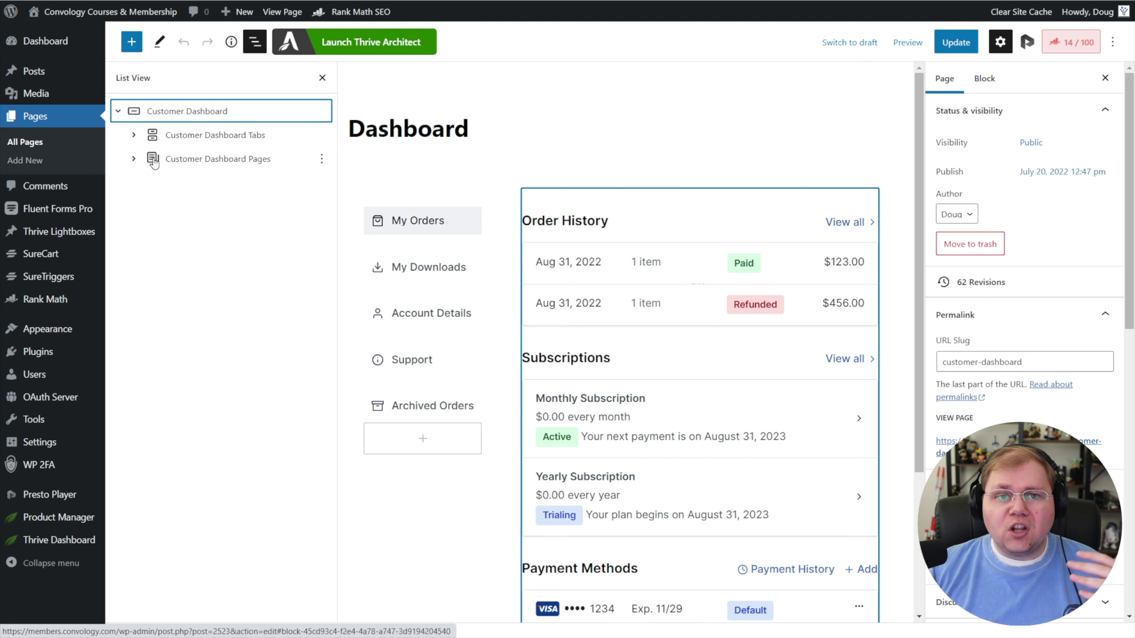
pyautogui.click(138, 137)
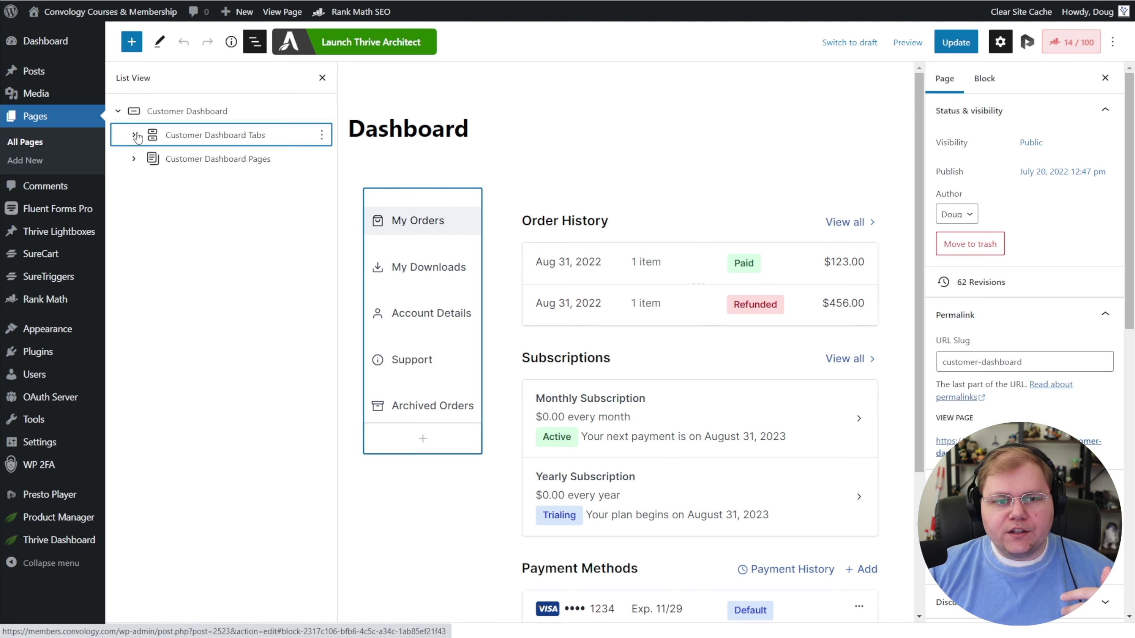
pyautogui.click(135, 136)
pyautogui.click(134, 277)
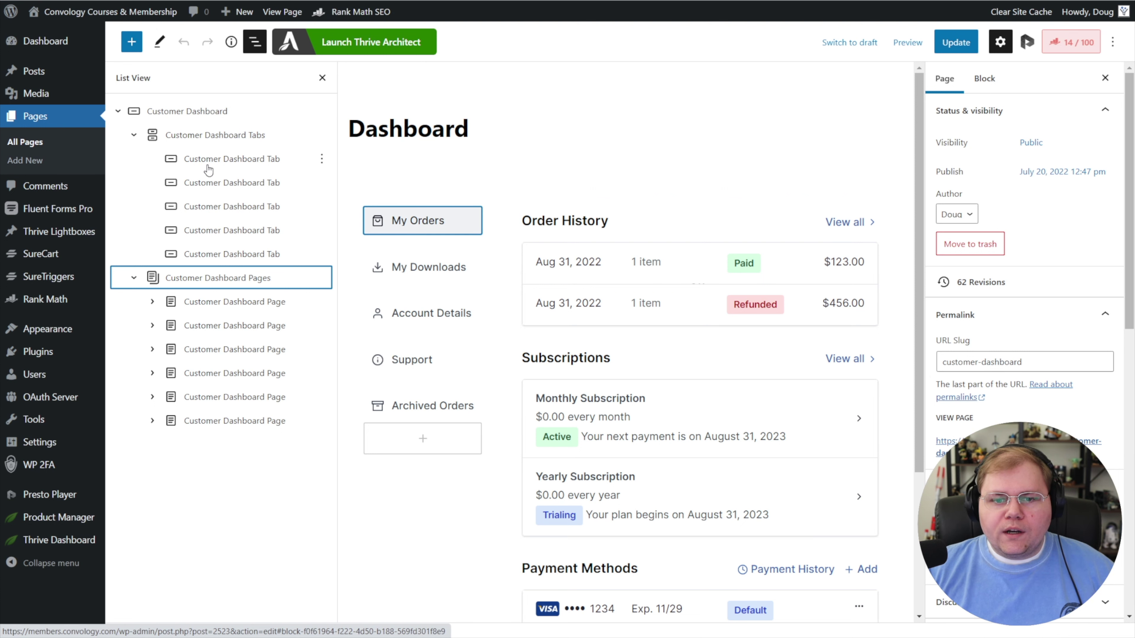
pyautogui.click(232, 137)
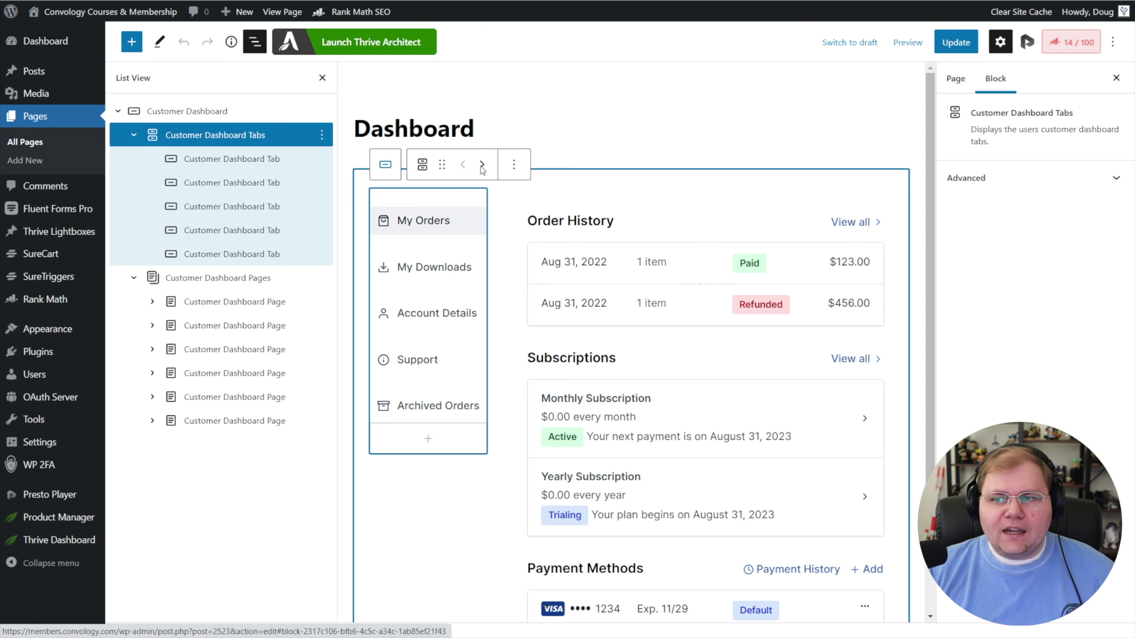
pyautogui.click(233, 162)
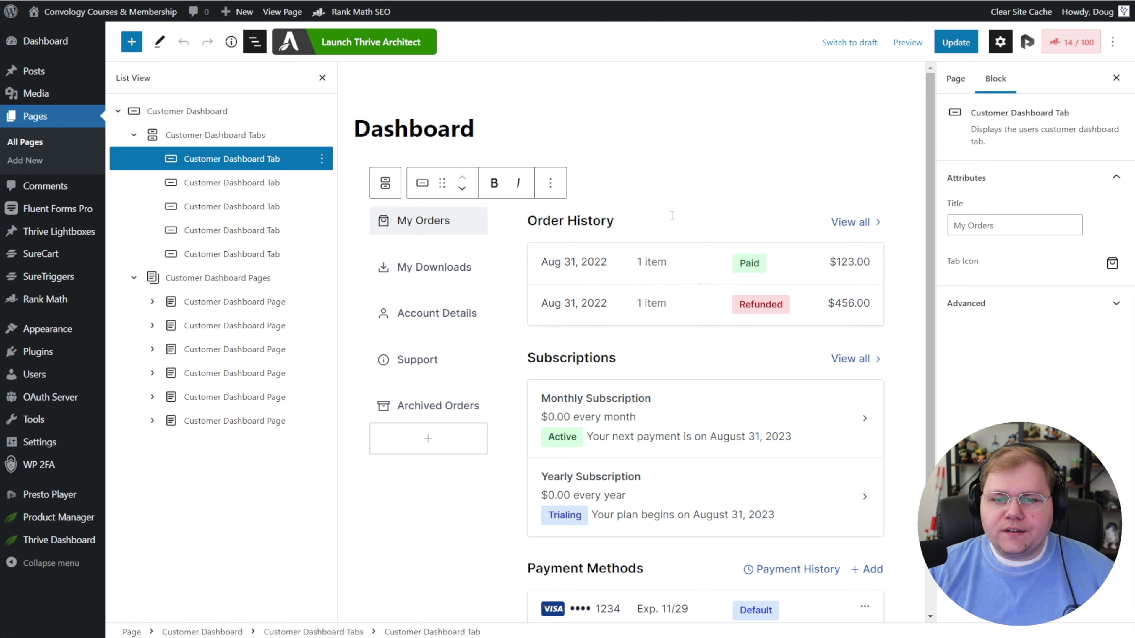
pyautogui.click(1112, 266)
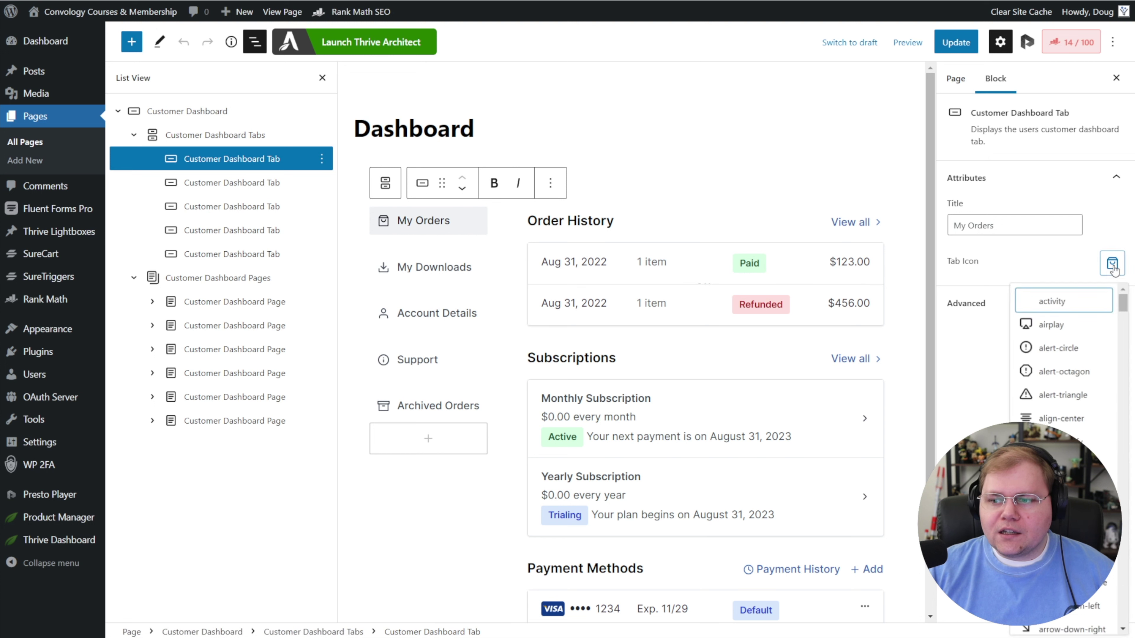
pyautogui.click(967, 601)
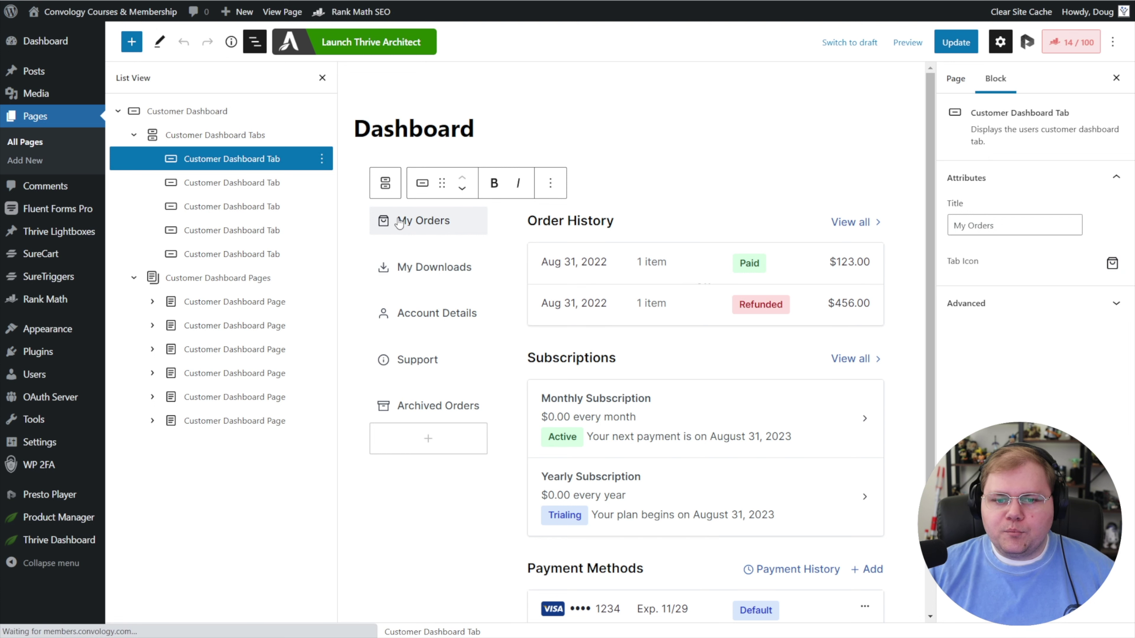
pyautogui.click(429, 440)
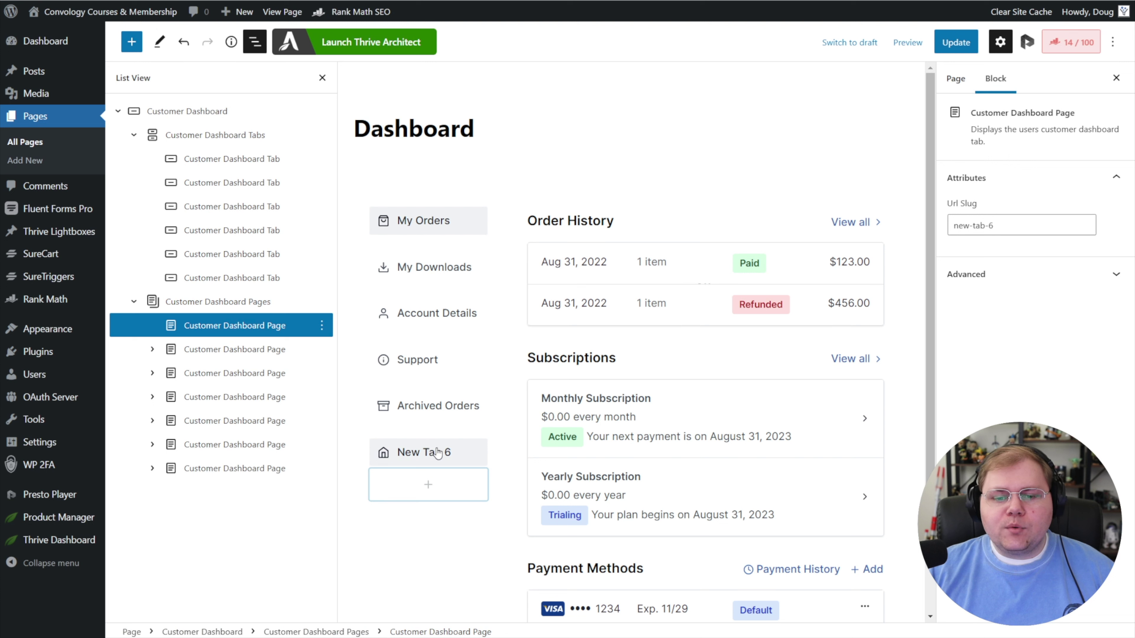
# Rename the new tab to 'Demo Tab' and give it the alert-circle icon
pyautogui.click(470, 455)
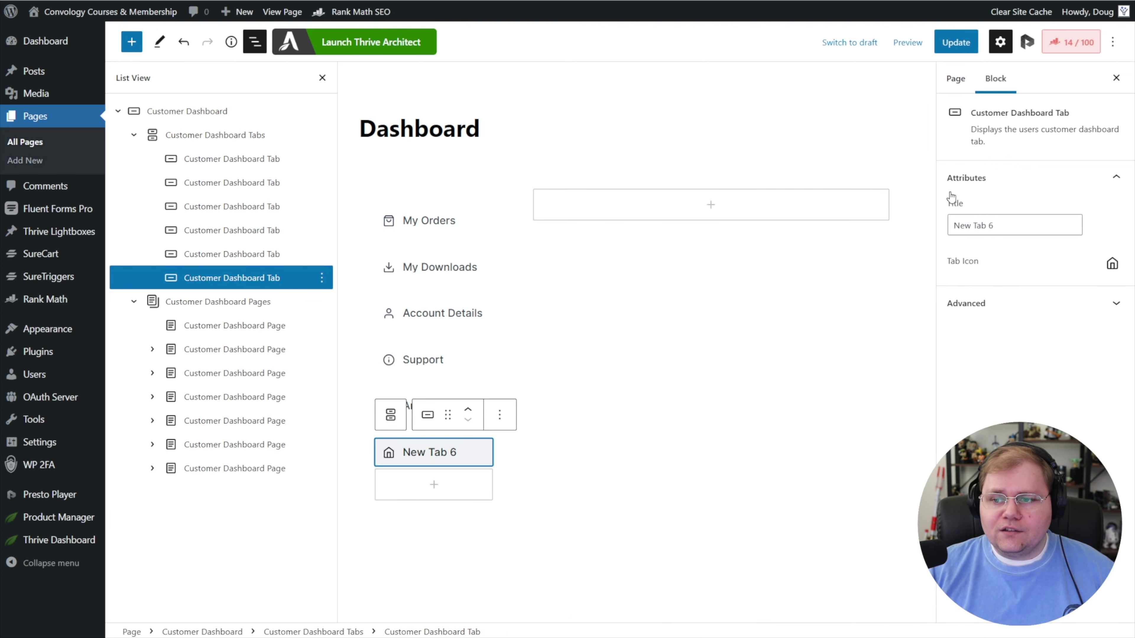
pyautogui.moveTo(1007, 227); pyautogui.dragTo(929, 204)
pyautogui.write('Demo T')
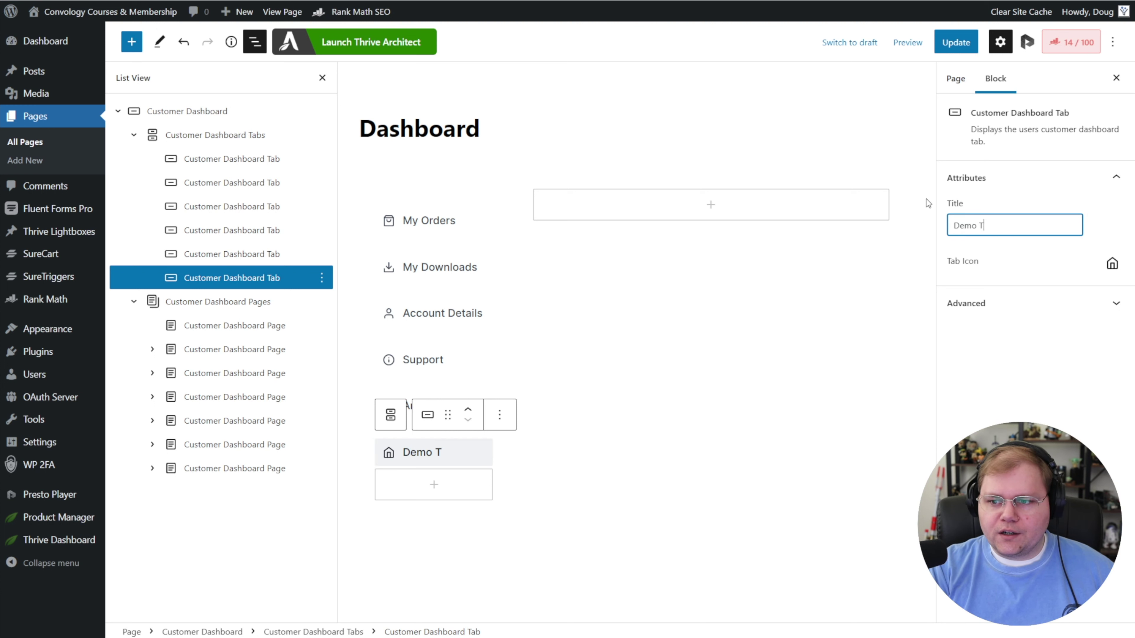
pyautogui.write('ab')
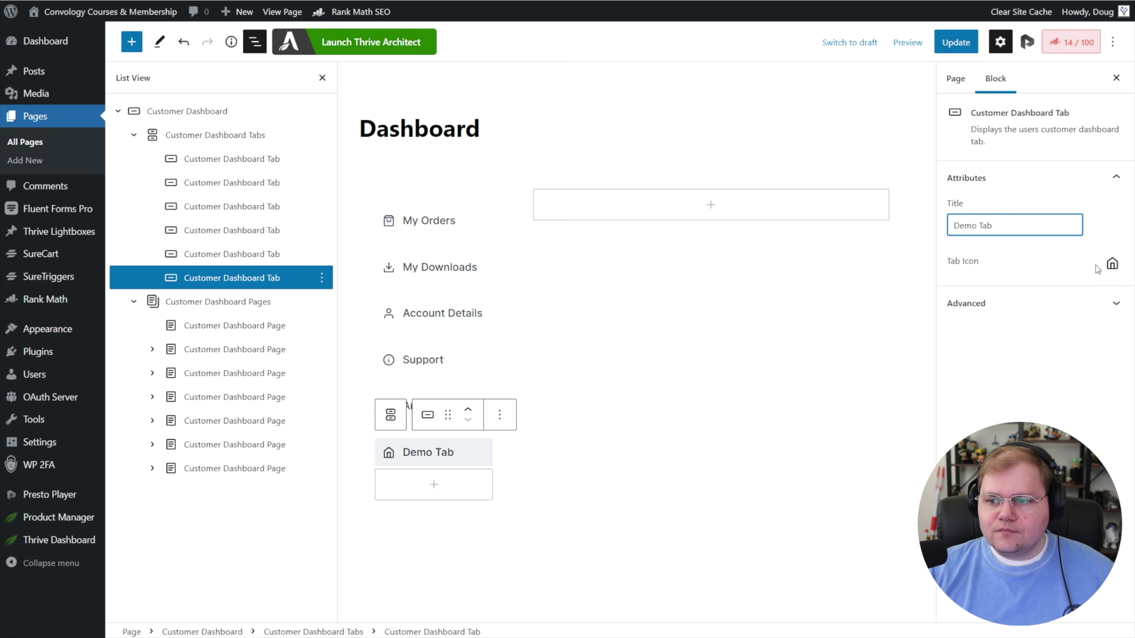
pyautogui.click(1112, 264)
pyautogui.click(1054, 350)
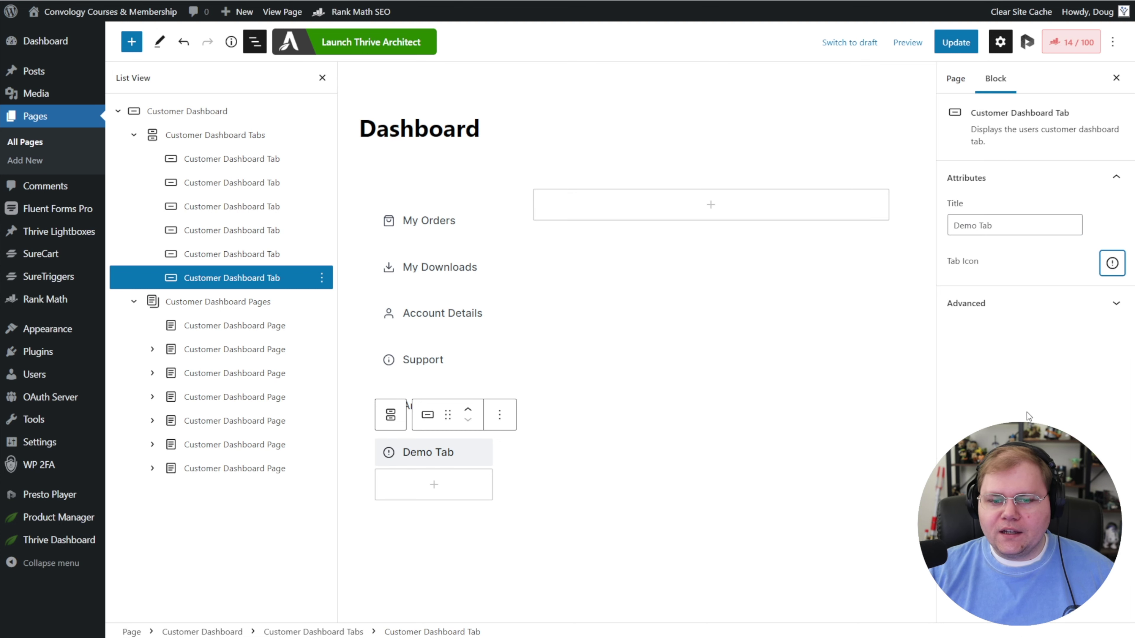
# Move Demo Tab up five places so it sits first, above My Orders
pyautogui.click(464, 541)
pyautogui.click(442, 457)
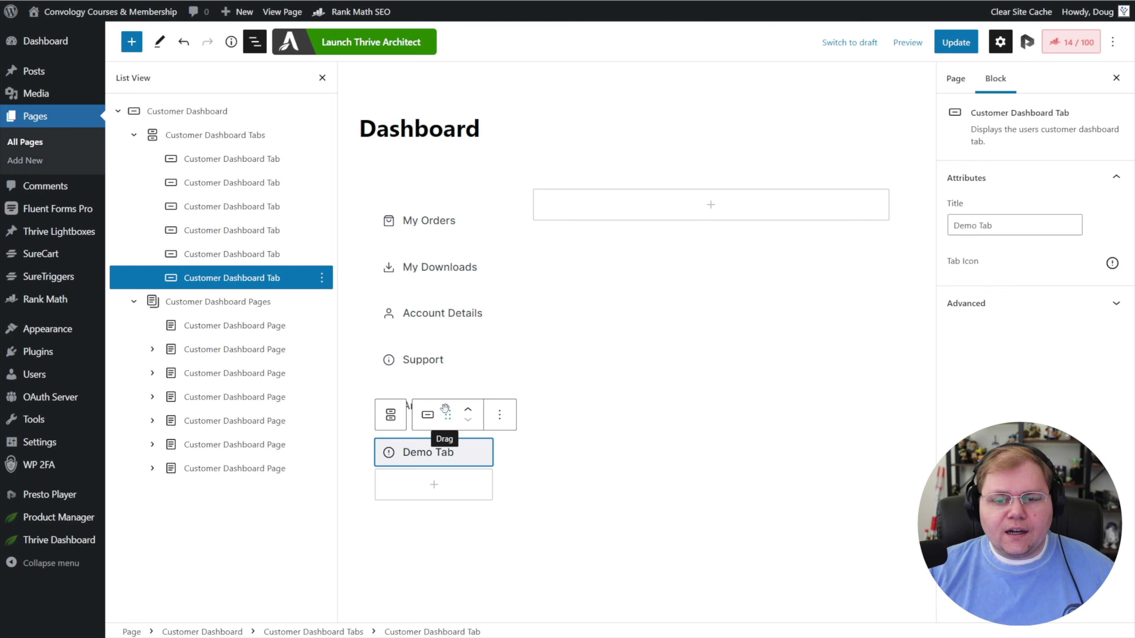
pyautogui.click(467, 411)
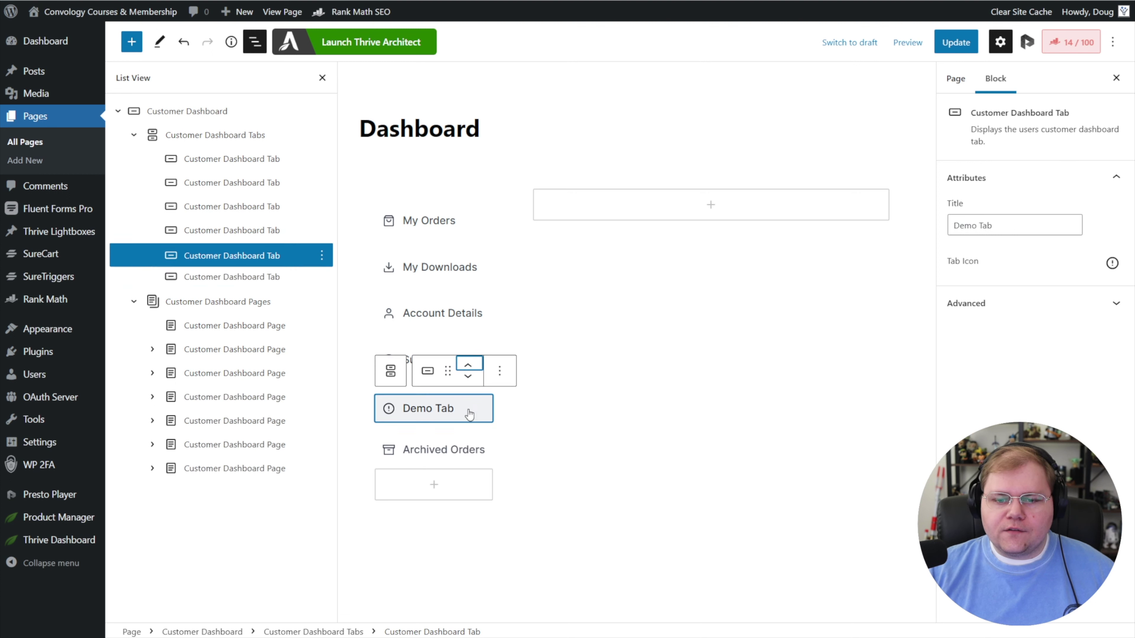
pyautogui.click(468, 366)
pyautogui.click(468, 320)
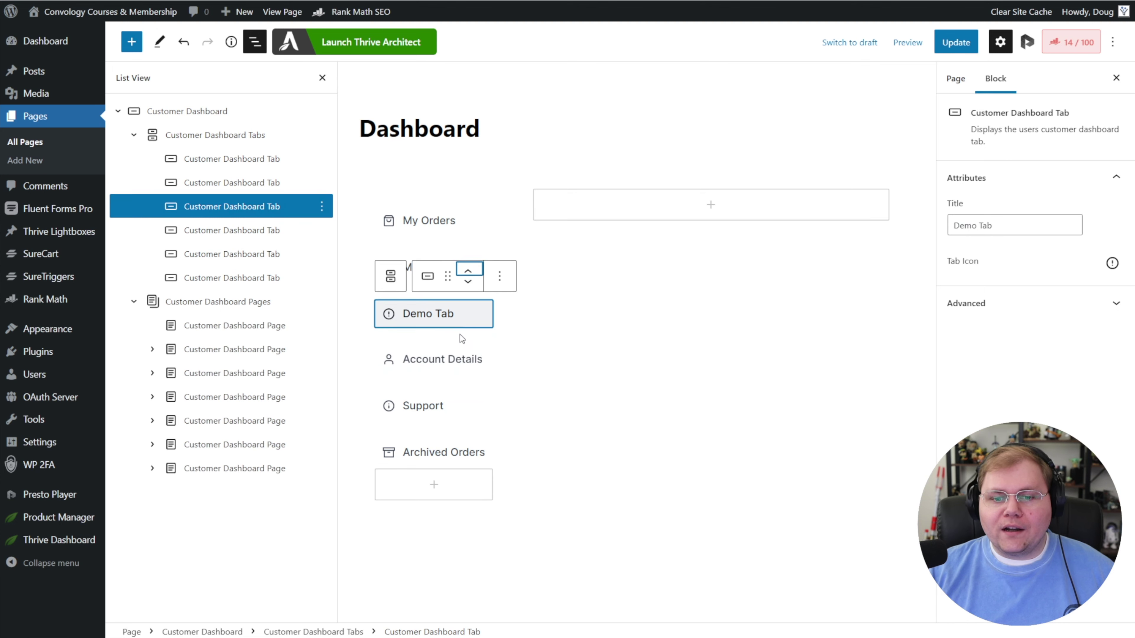
pyautogui.click(467, 268)
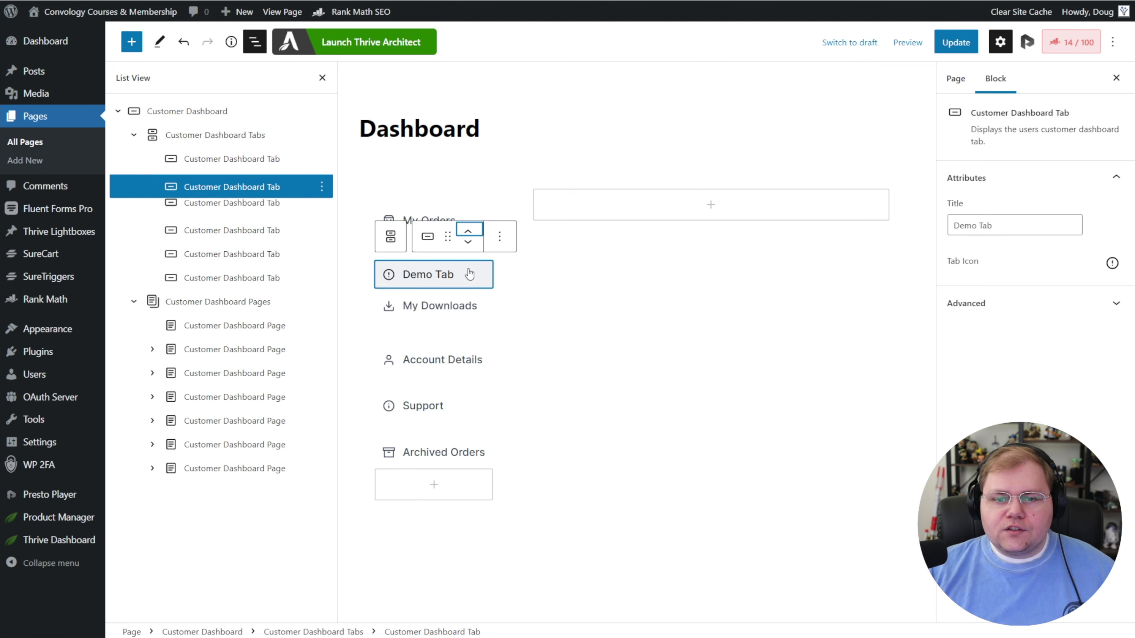
pyautogui.click(468, 223)
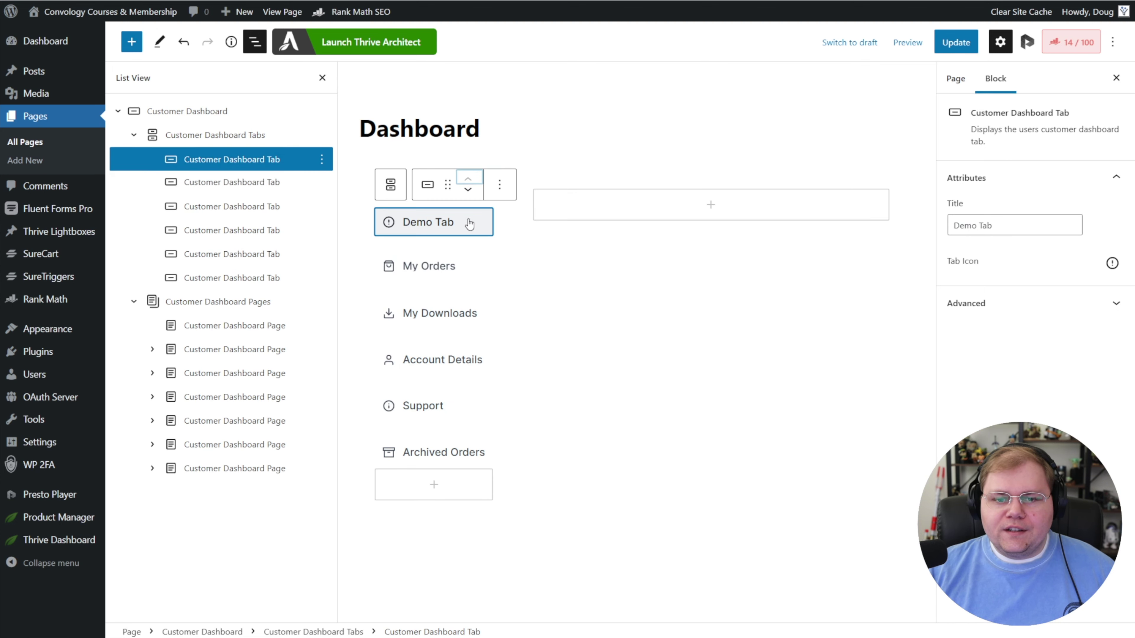
# Drag the SureCart Customer Downloads block from the full block library into Demo Tab's content
pyautogui.click(710, 207)
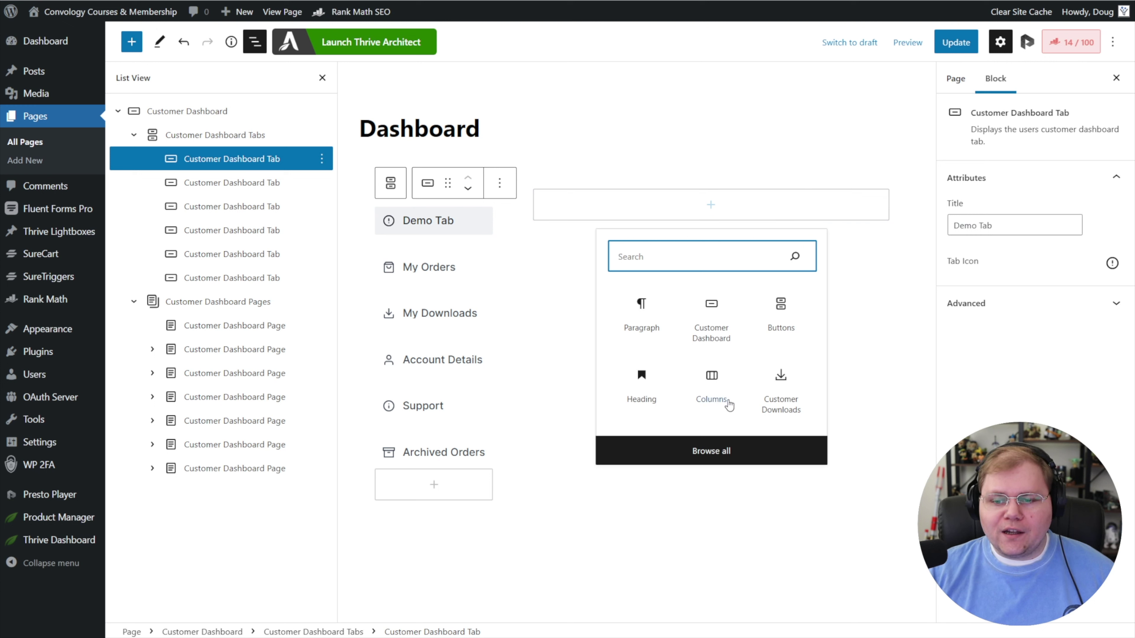
pyautogui.click(710, 452)
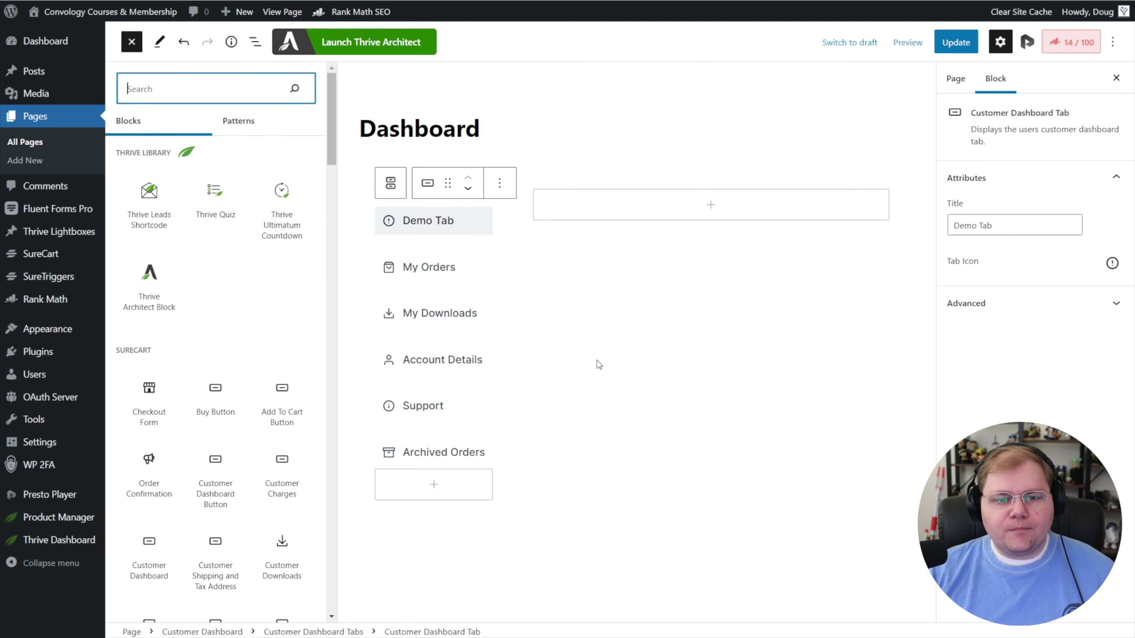
pyautogui.scroll(-3, 208, 232)
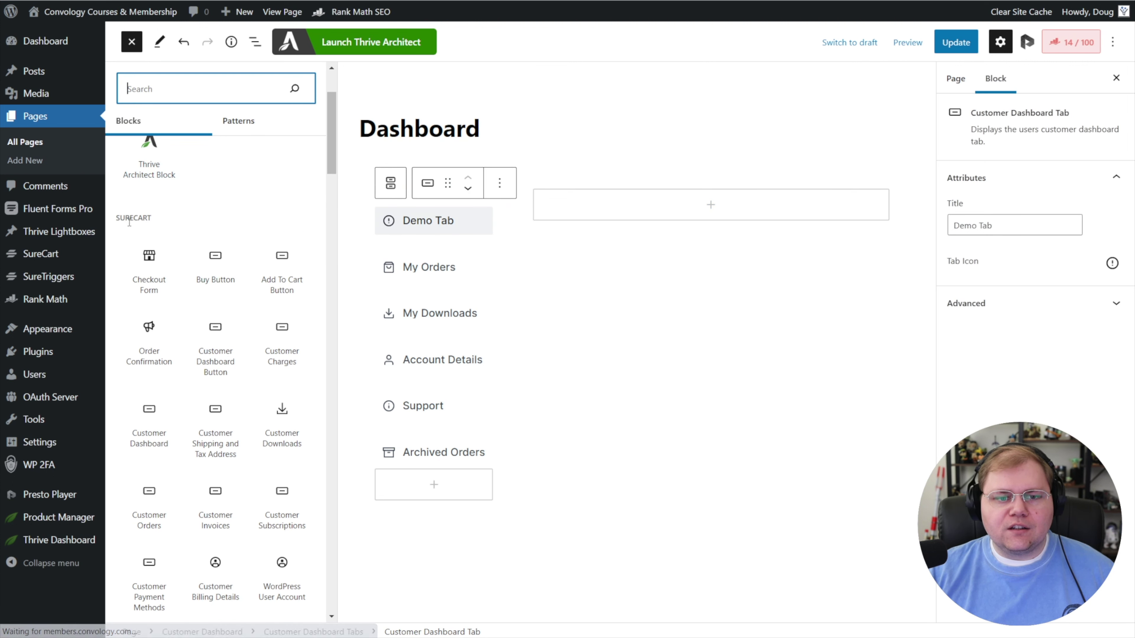
pyautogui.moveTo(334, 162); pyautogui.dragTo(317, 167)
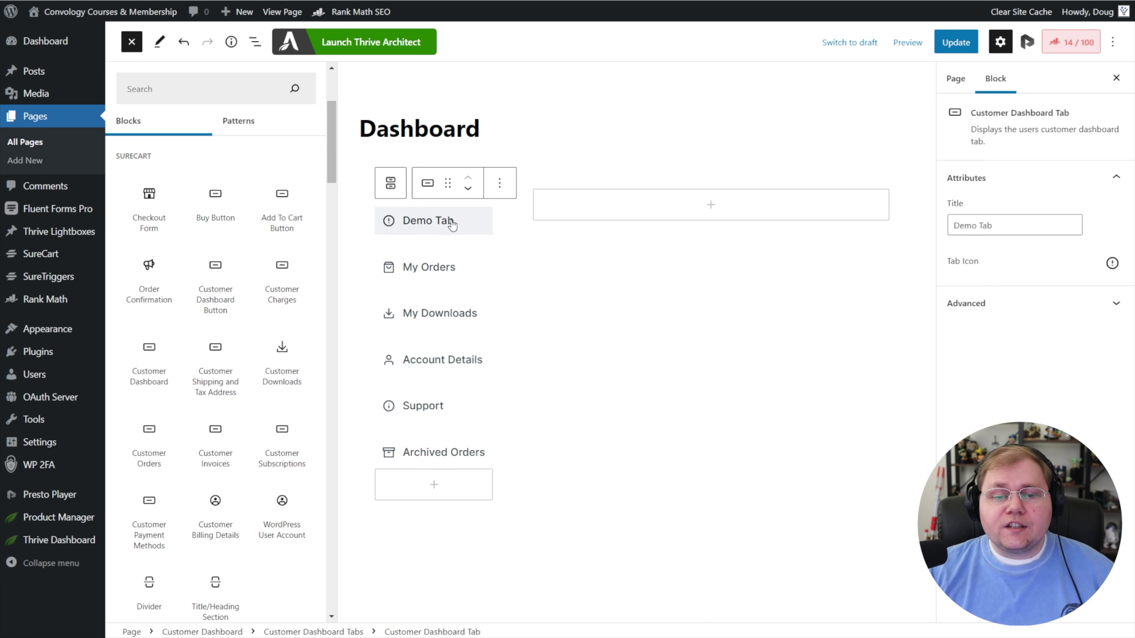
pyautogui.moveTo(255, 353)
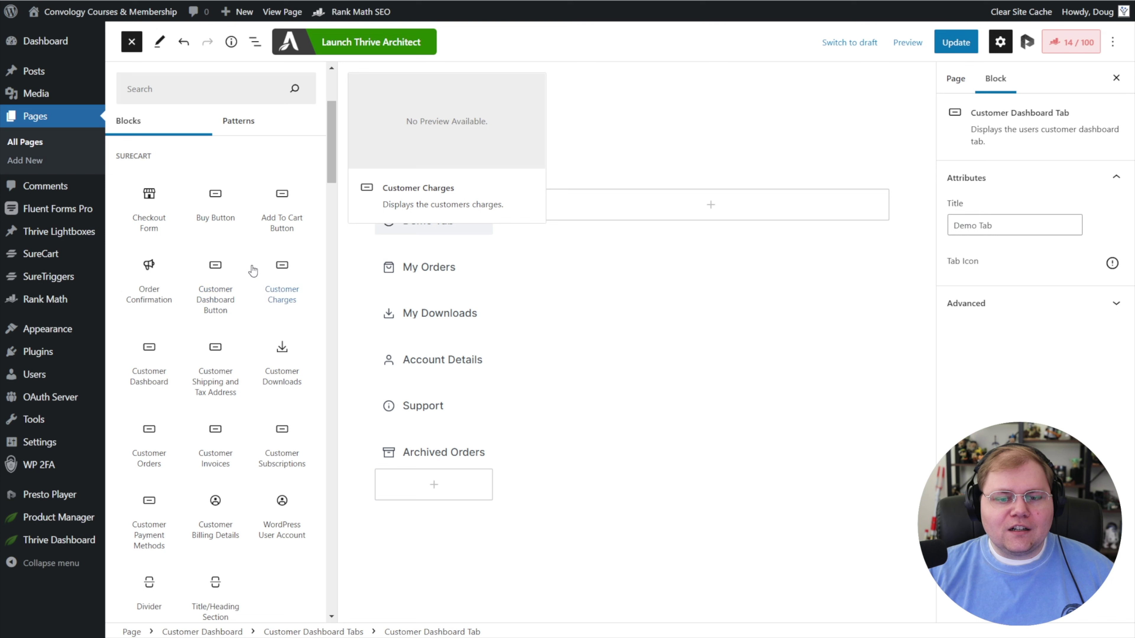
pyautogui.moveTo(281, 353); pyautogui.dragTo(564, 248)
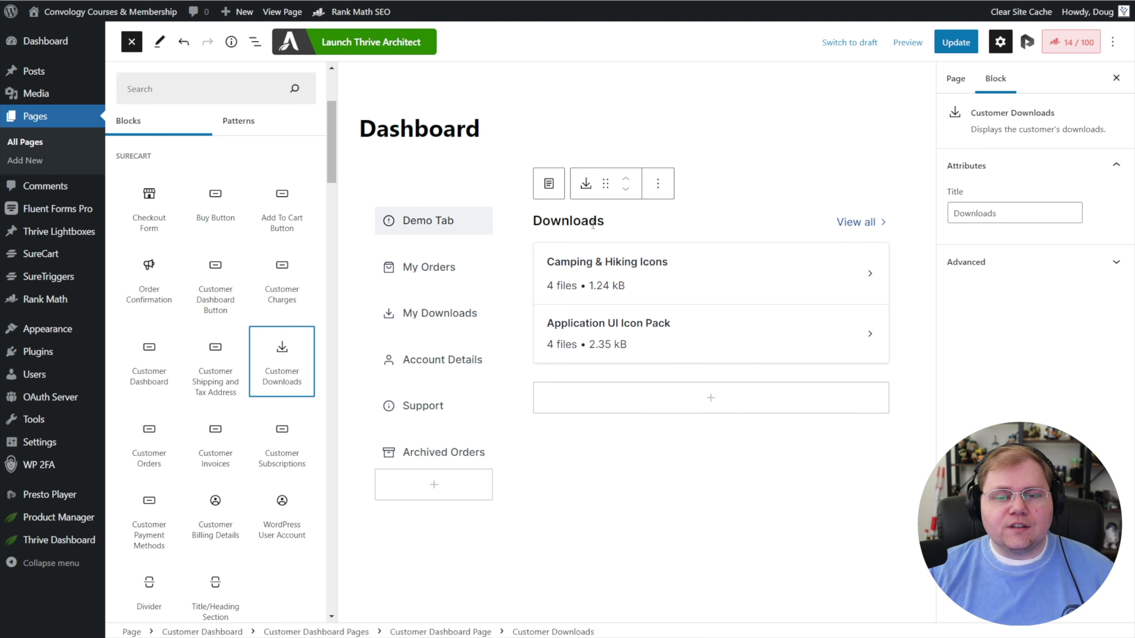
pyautogui.click(616, 223)
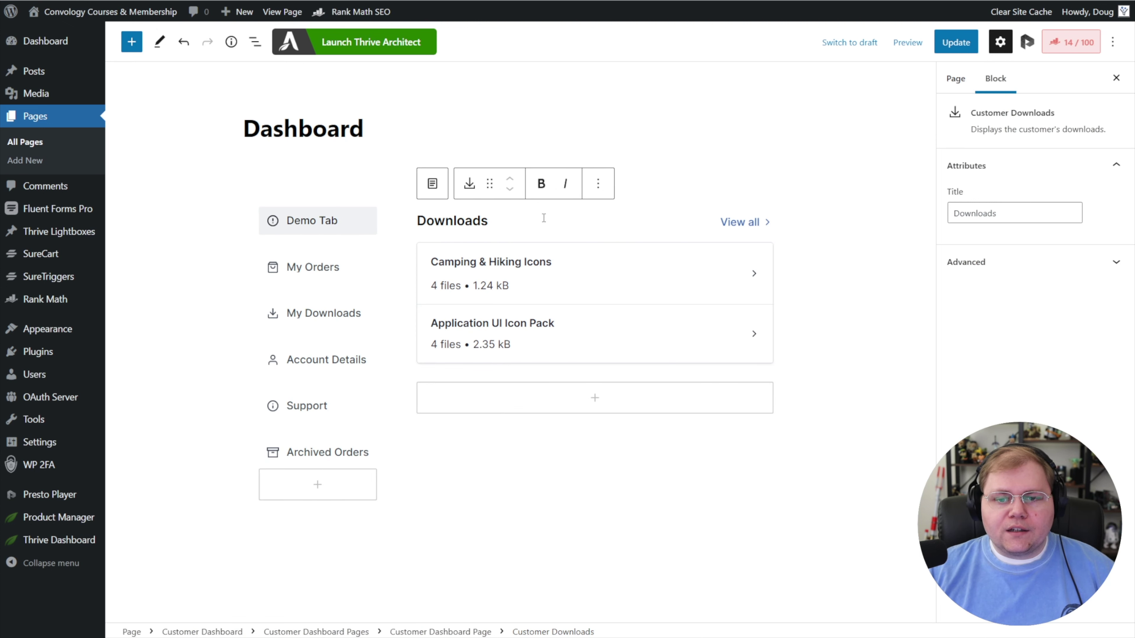
# Show the List View outline and select the Downloads heading text
pyautogui.click(254, 42)
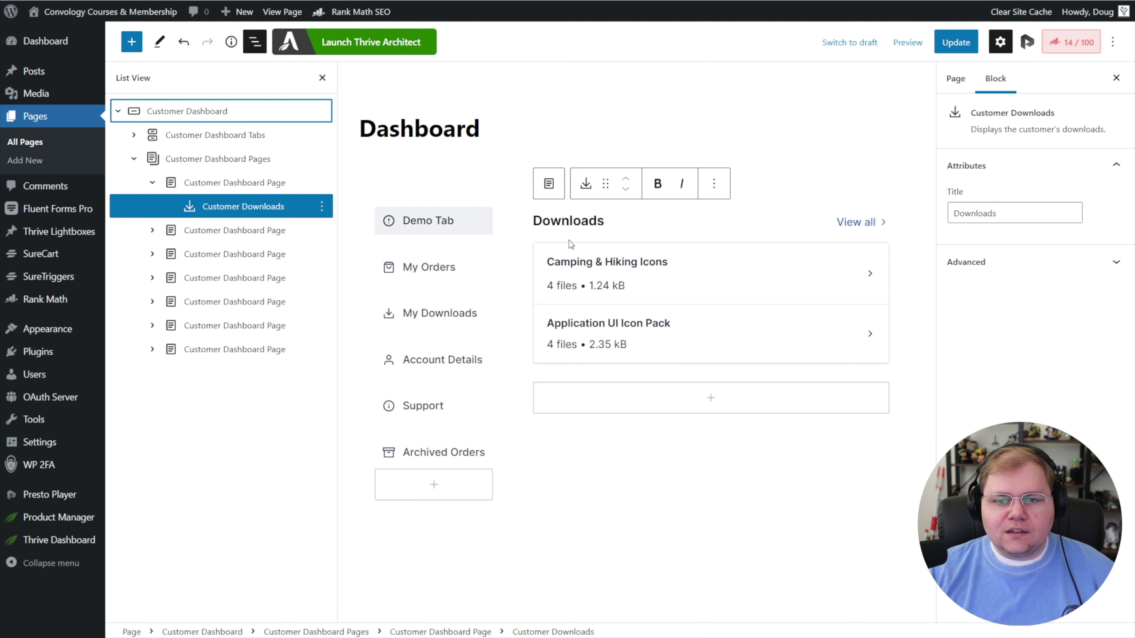
pyautogui.click(603, 222)
pyautogui.moveTo(603, 222); pyautogui.dragTo(536, 219)
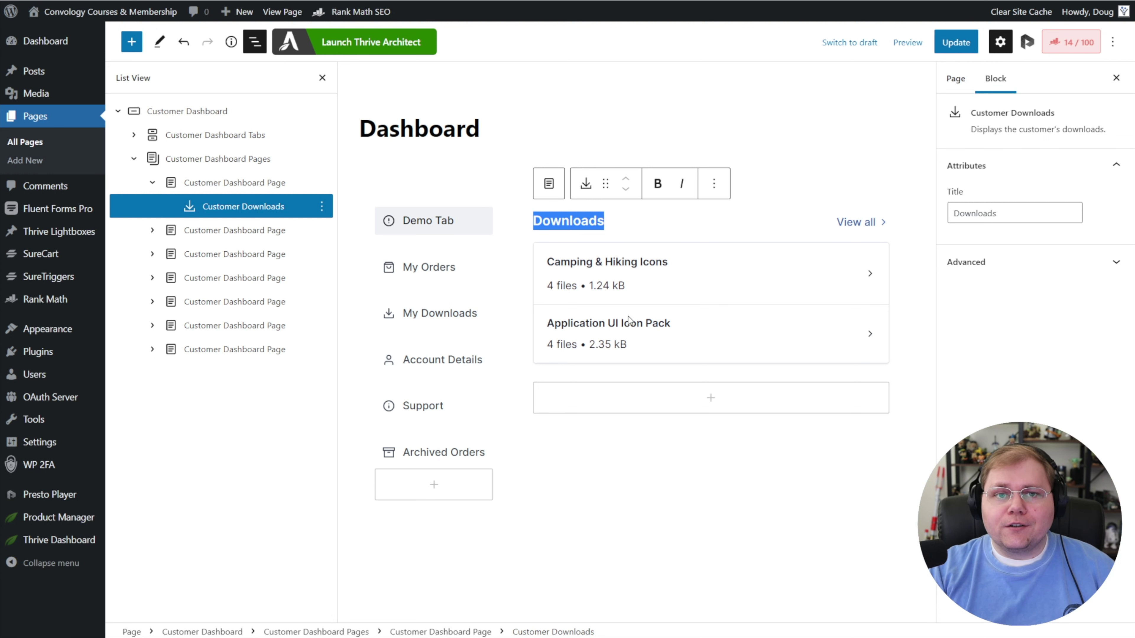
# Add an empty Paragraph block below the downloads list, then switch to the Support tab
pyautogui.click(711, 398)
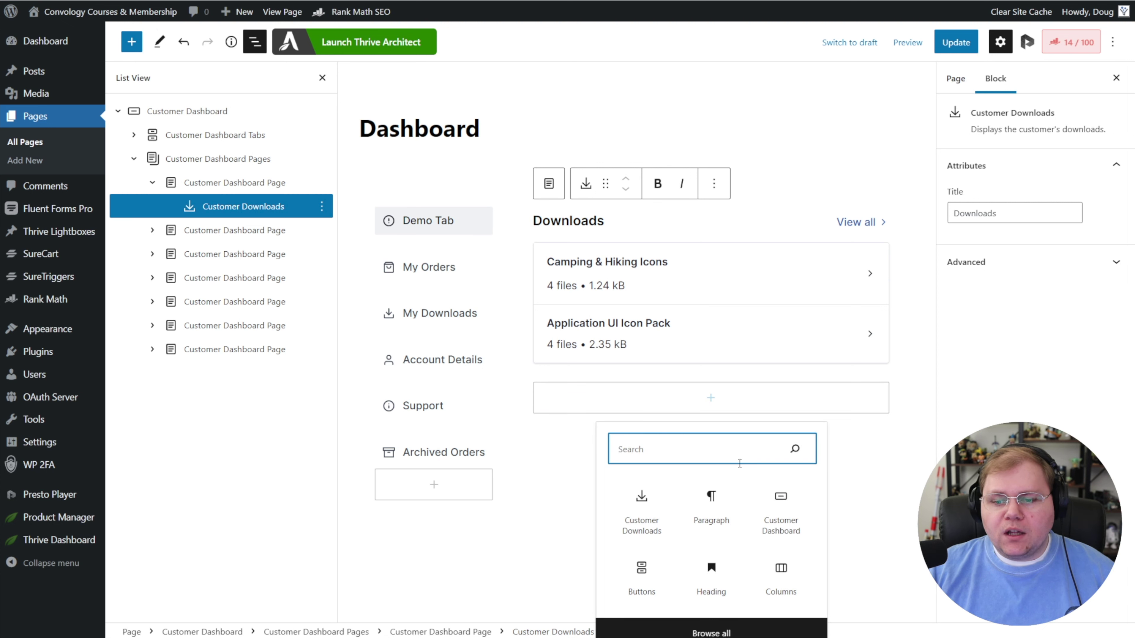
pyautogui.click(712, 499)
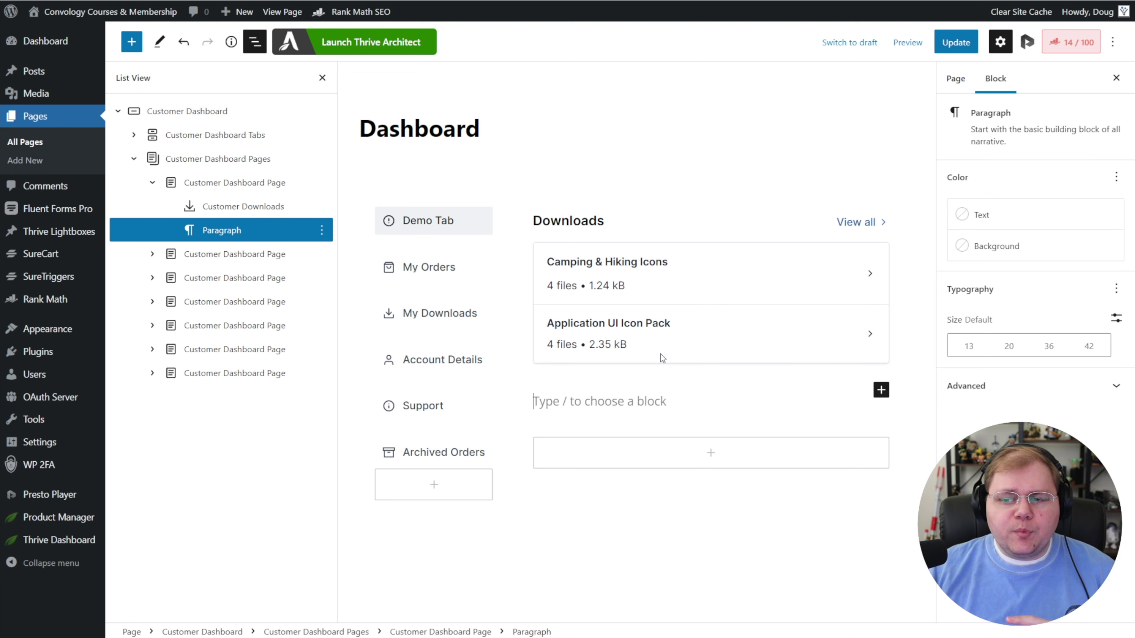
pyautogui.click(430, 406)
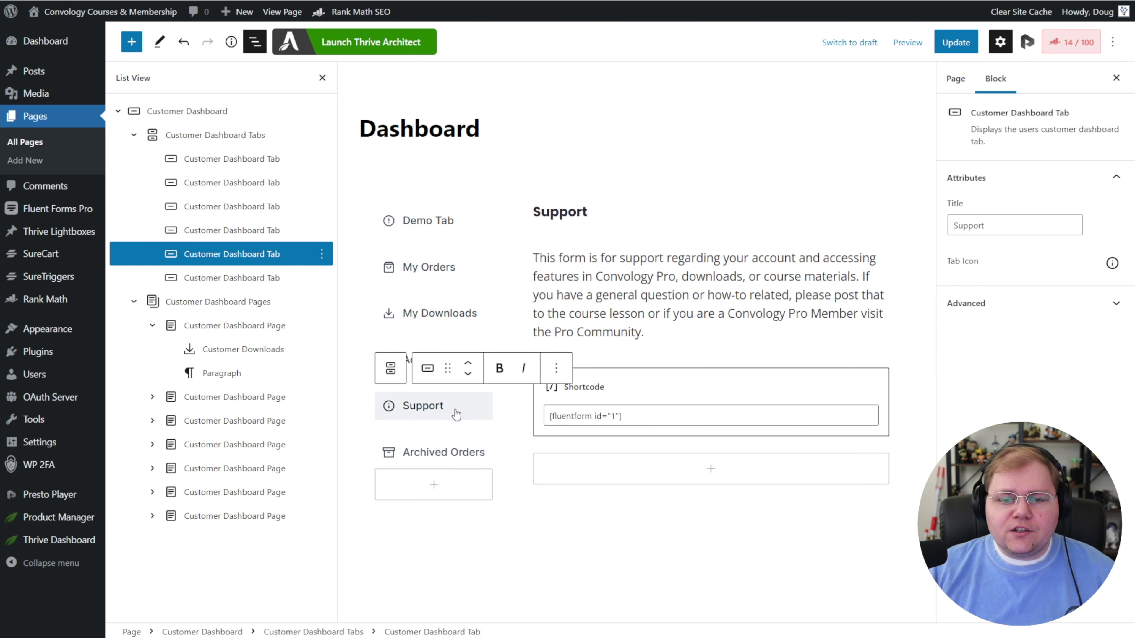
pyautogui.click(588, 213)
pyautogui.click(607, 259)
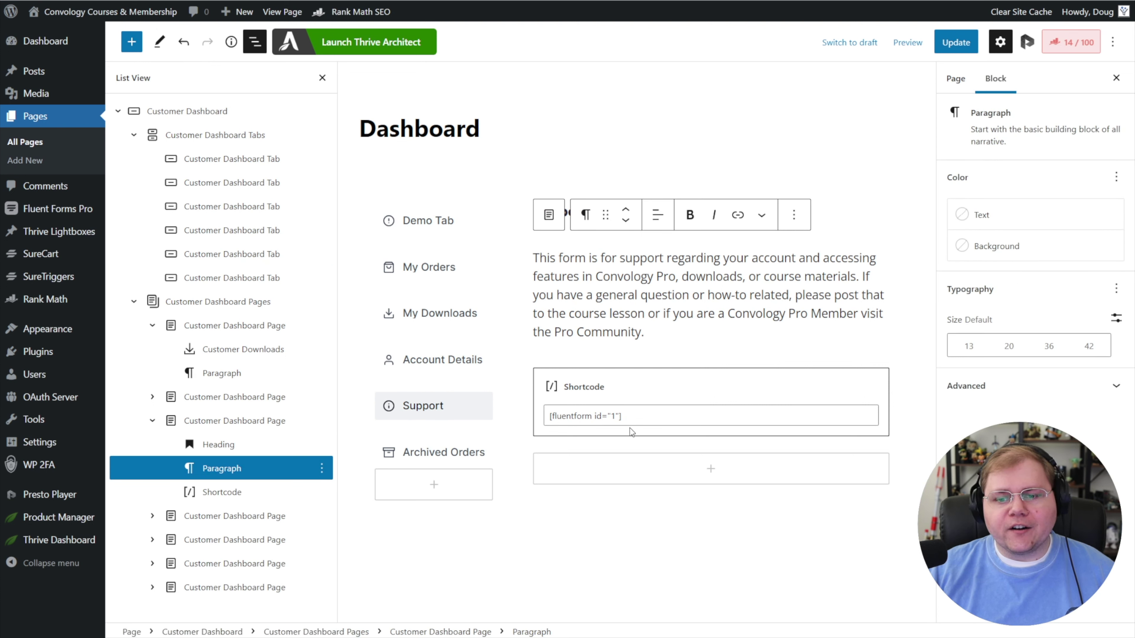
pyautogui.click(647, 397)
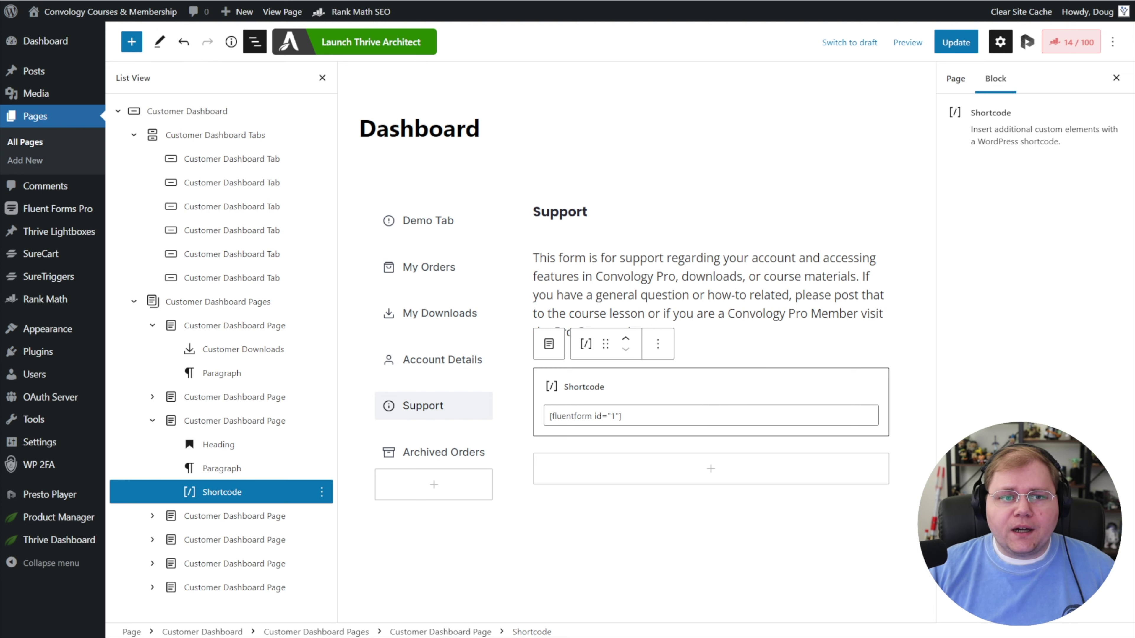
pyautogui.press('F5')
# Confirm the reload, discarding the unsaved Demo Tab changes
pyautogui.click(630, 41)
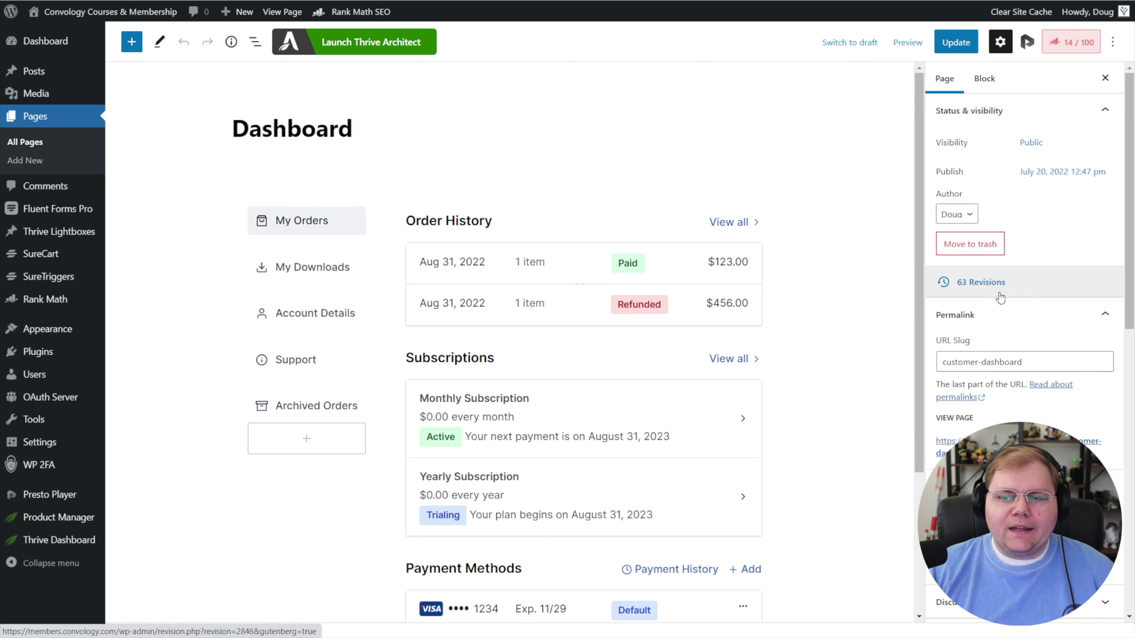
# Choose Dashboard 3.0 from the Theme Builder Templates dropdown in the Page sidebar
pyautogui.scroll(-4, 999, 285)
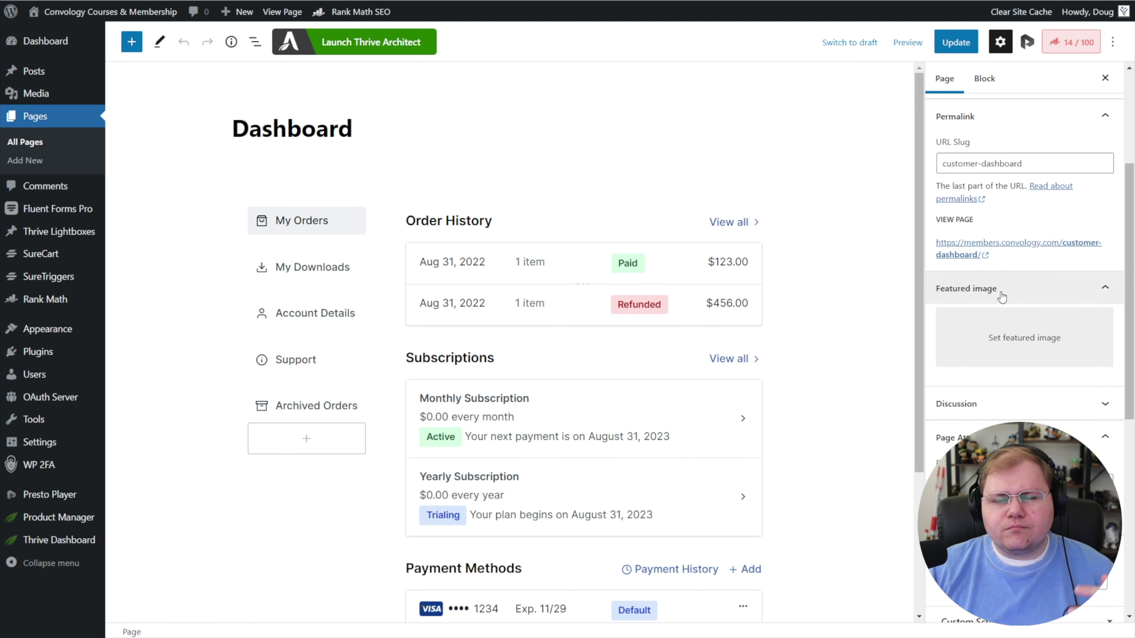
pyautogui.scroll(2, 1002, 297)
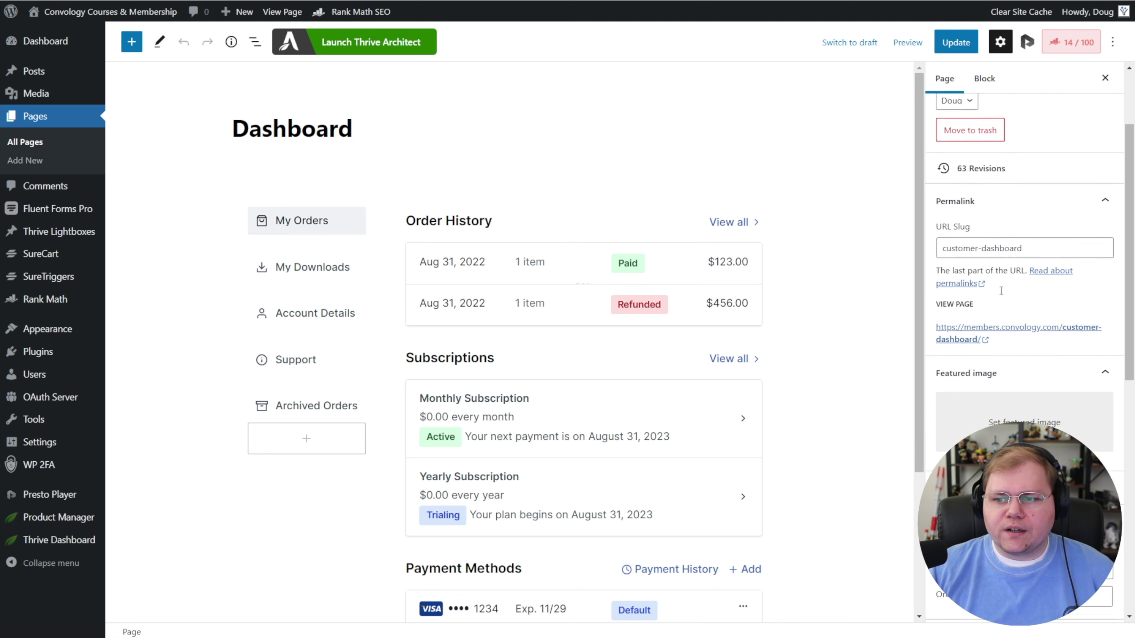
pyautogui.scroll(-7, 1002, 291)
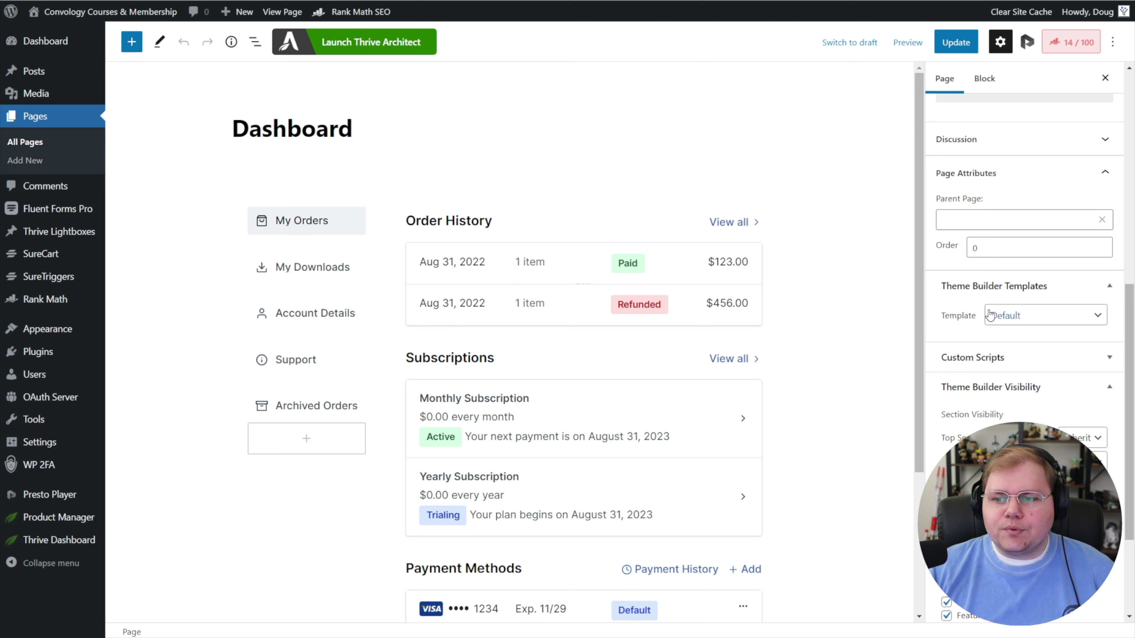
pyautogui.click(1035, 323)
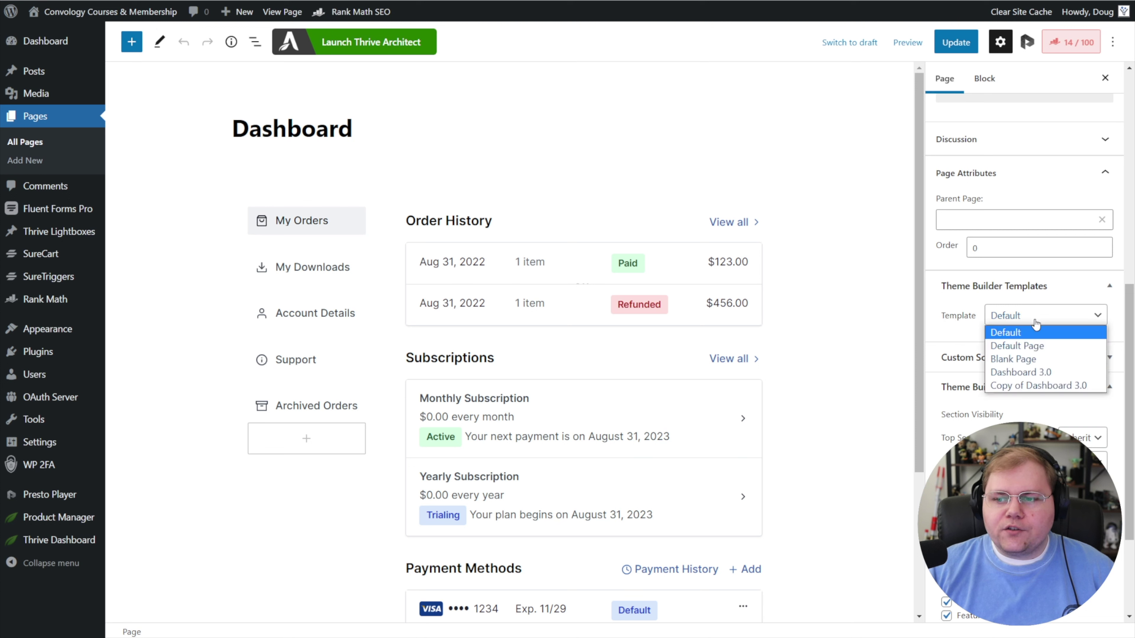
pyautogui.click(1024, 372)
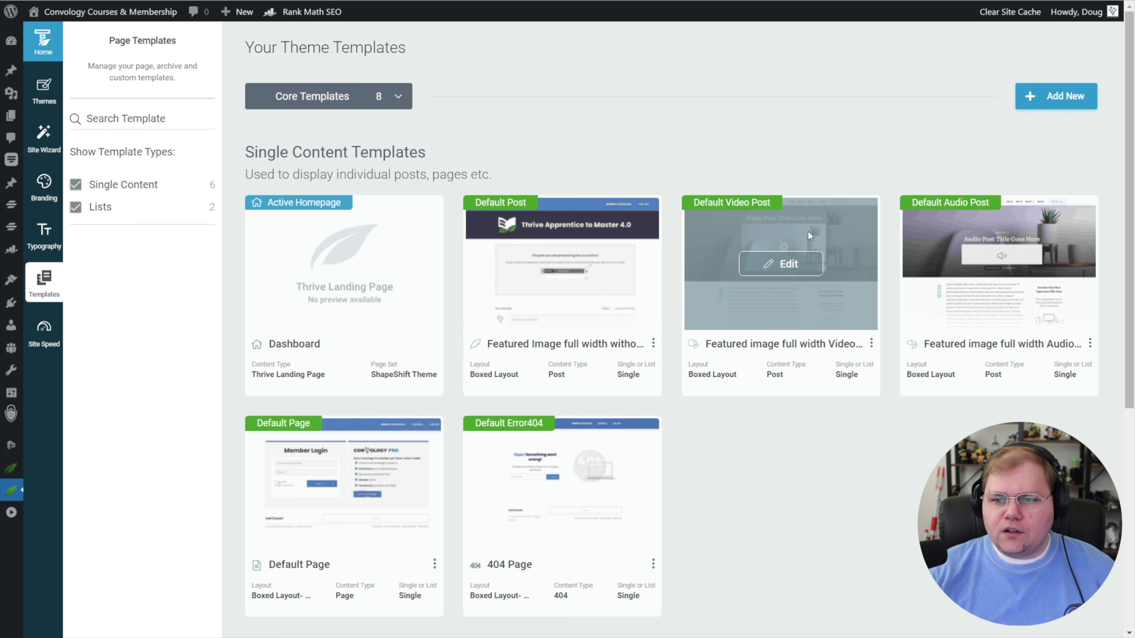
# Filter the Thrive core templates to show only Page templates
pyautogui.scroll(-1, 337, 444)
pyautogui.scroll(-2, 336, 441)
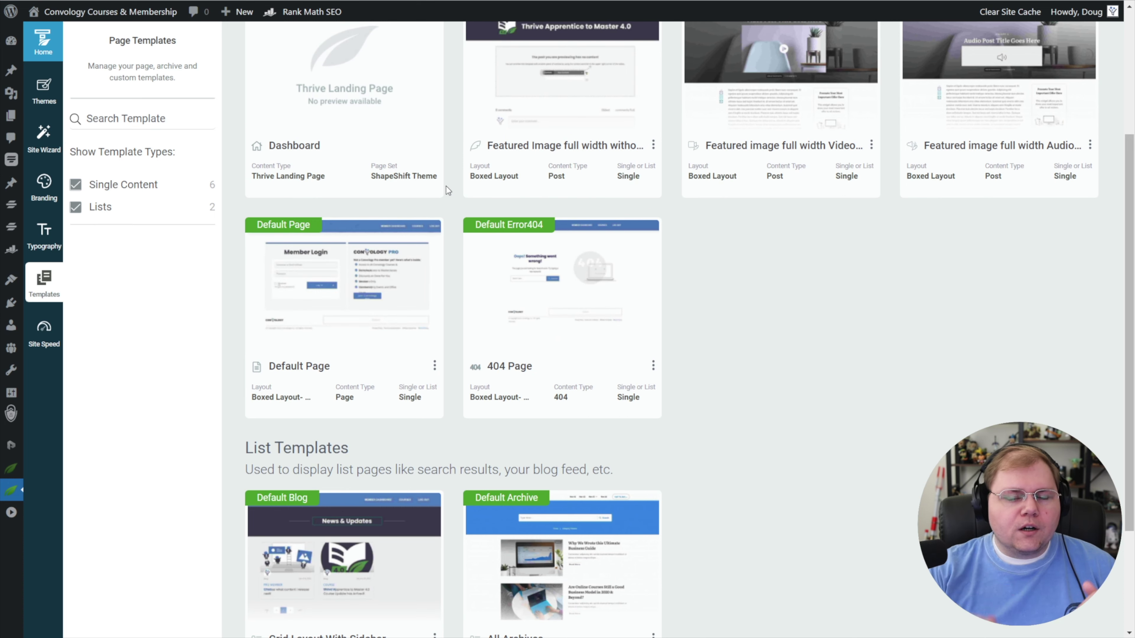
pyautogui.scroll(2, 356, 180)
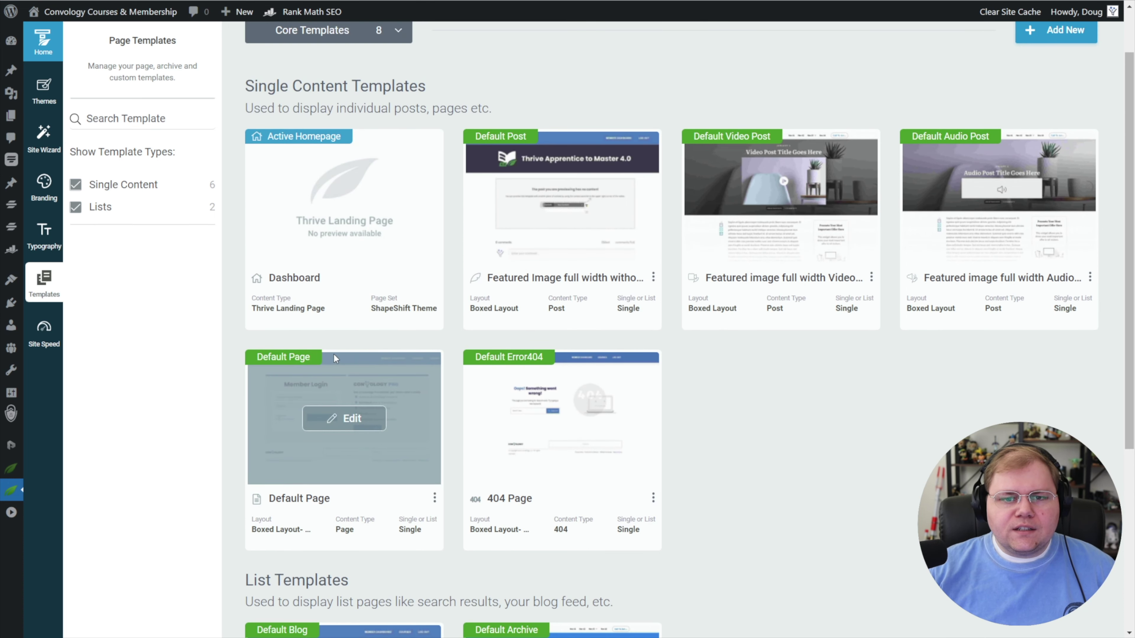
pyautogui.scroll(1, 402, 188)
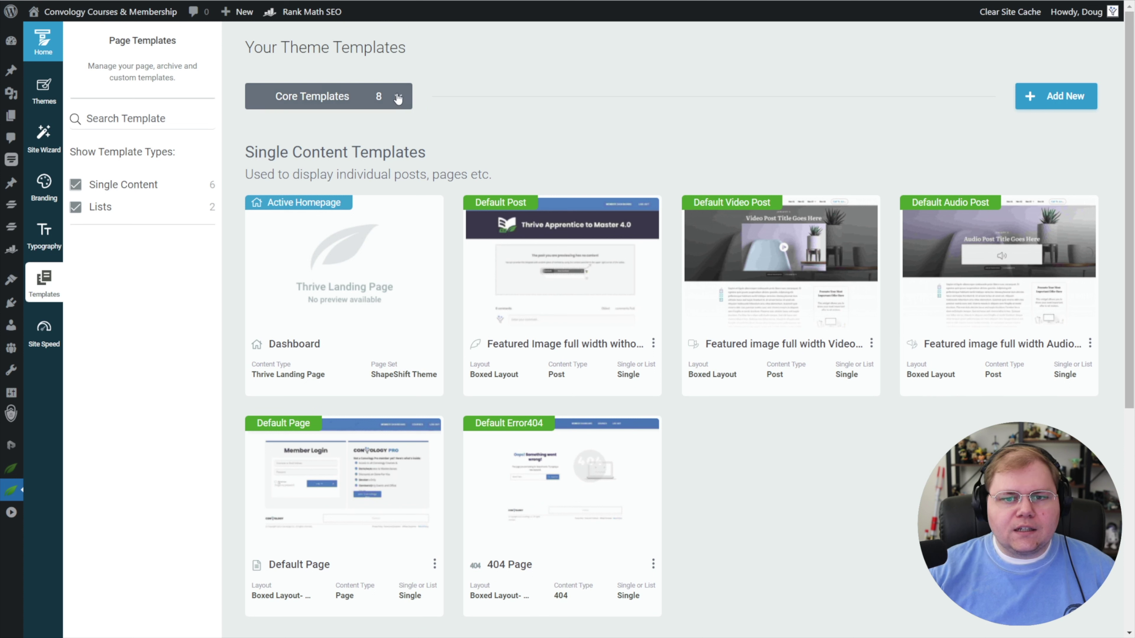
pyautogui.click(398, 98)
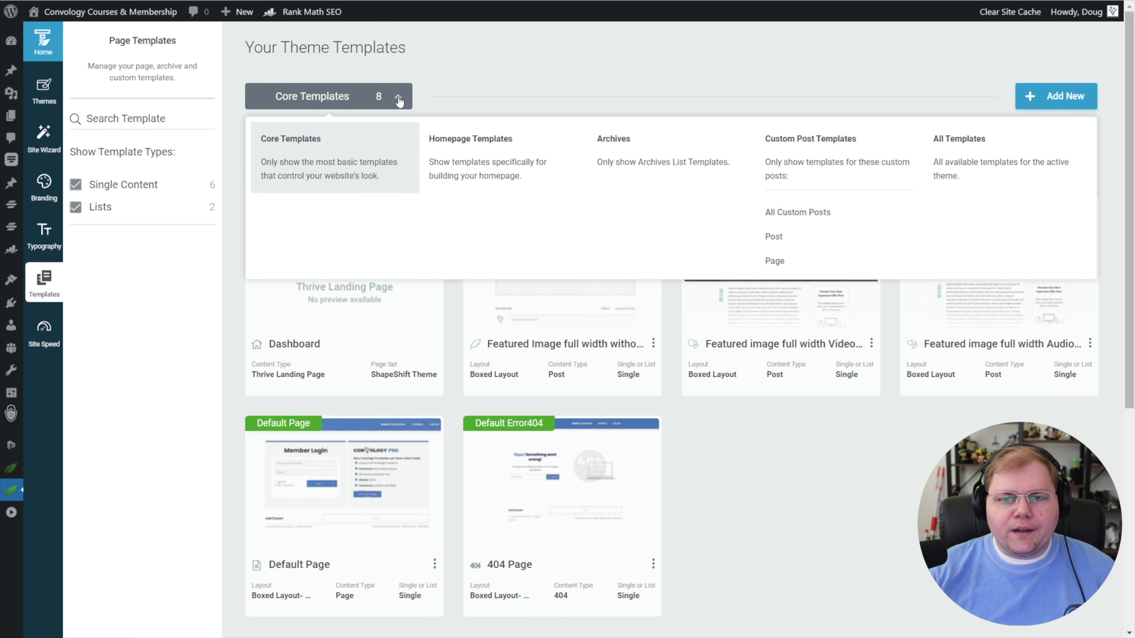
pyautogui.click(786, 263)
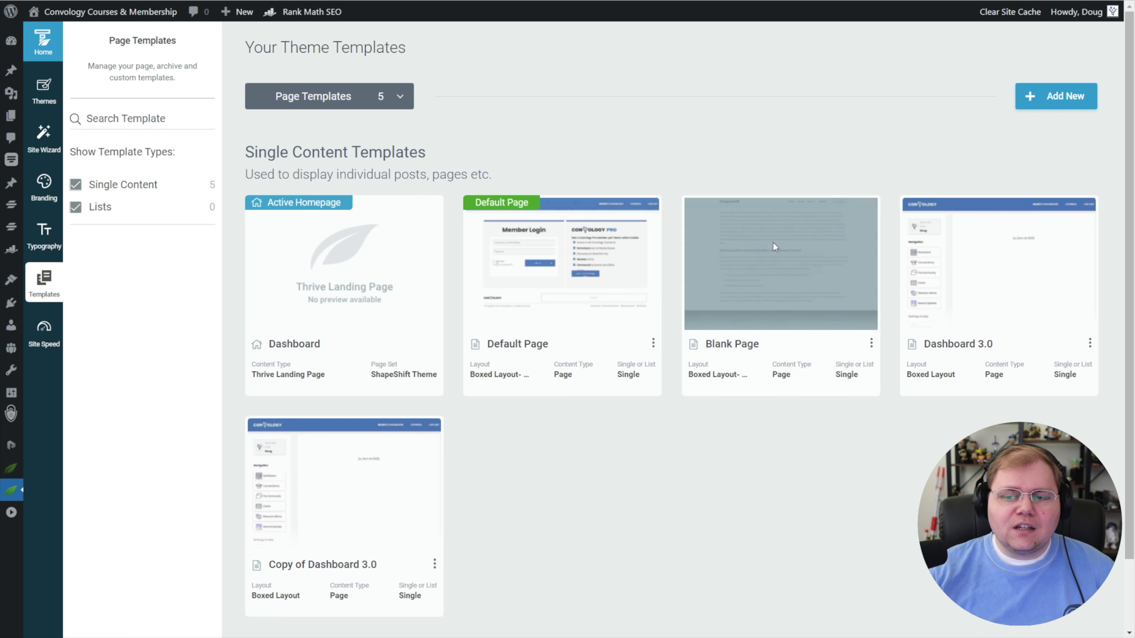
# Open the Dashboard 3.0 page template for editing in Theme Builder
pyautogui.scroll(-2, 760, 313)
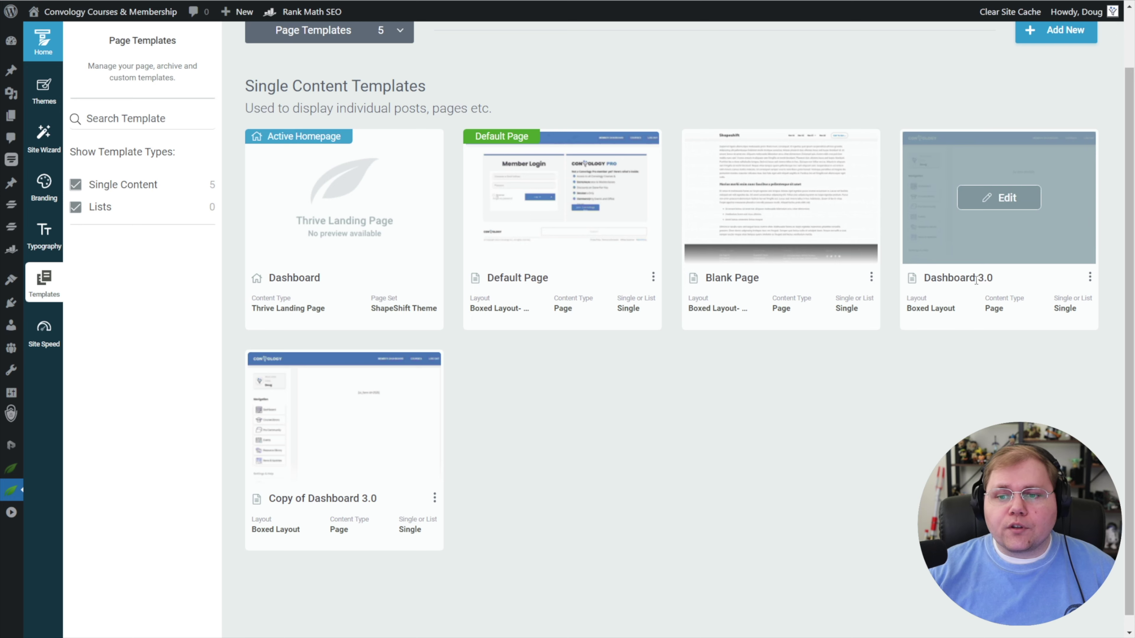
pyautogui.scroll(2, 968, 312)
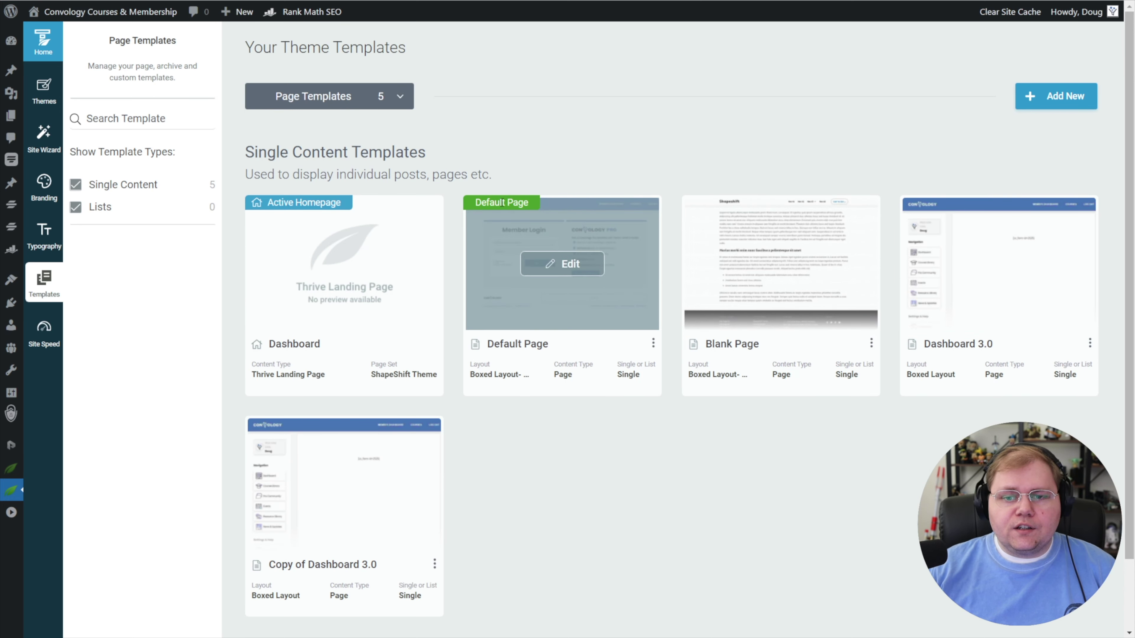
pyautogui.click(652, 343)
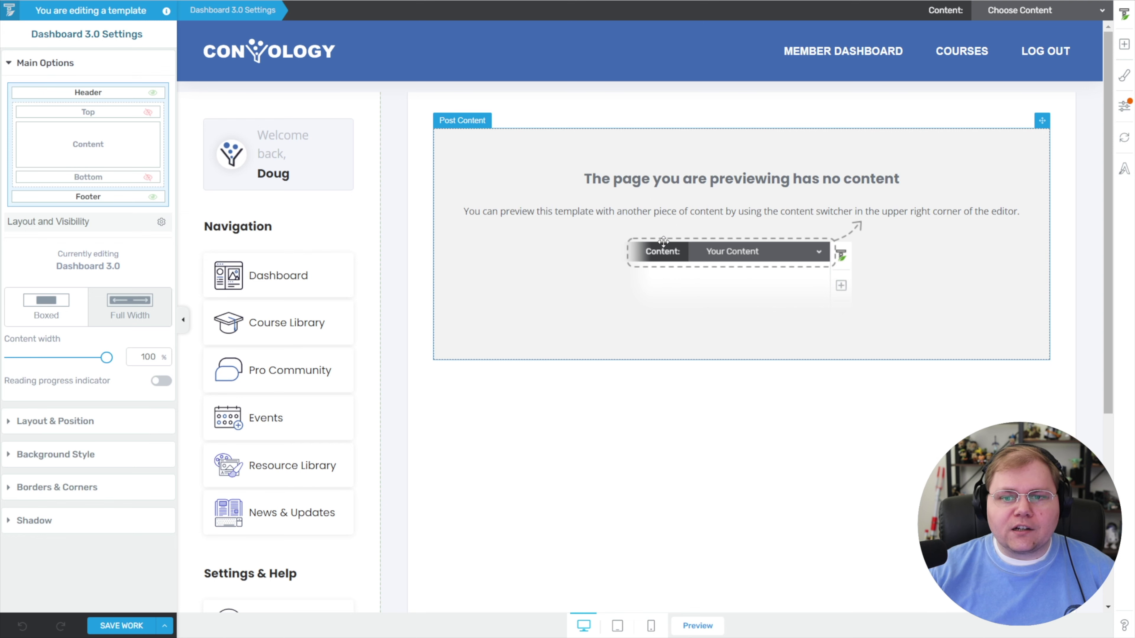
# Drag the Post Content element into the 'Above Content Box' drop zone
pyautogui.click(1042, 122)
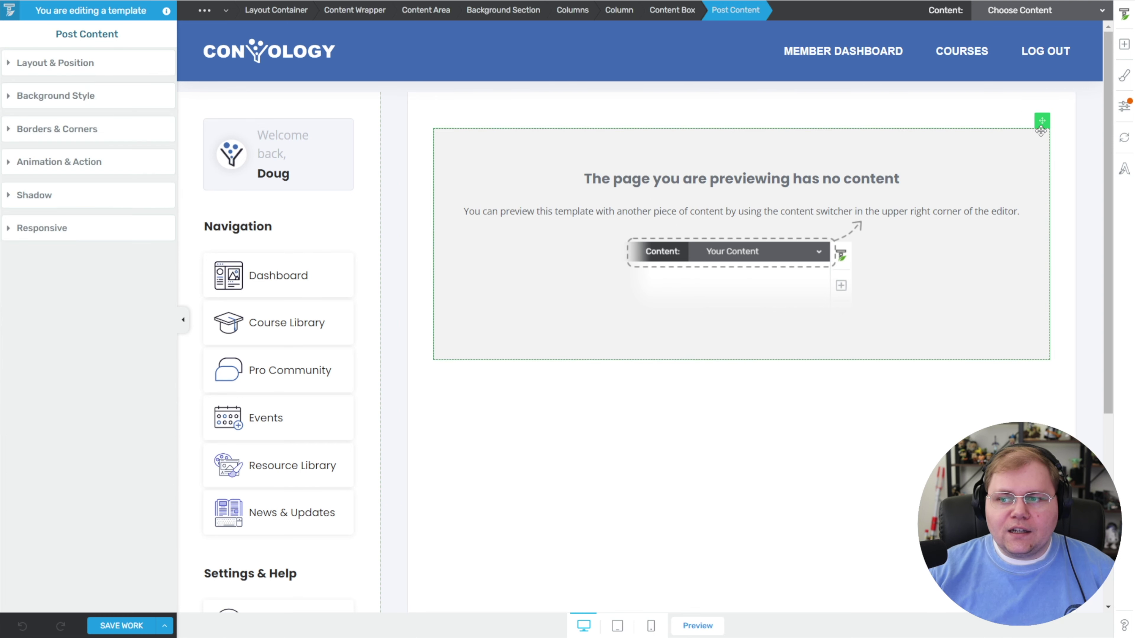
pyautogui.moveTo(1042, 121); pyautogui.dragTo(696, 175)
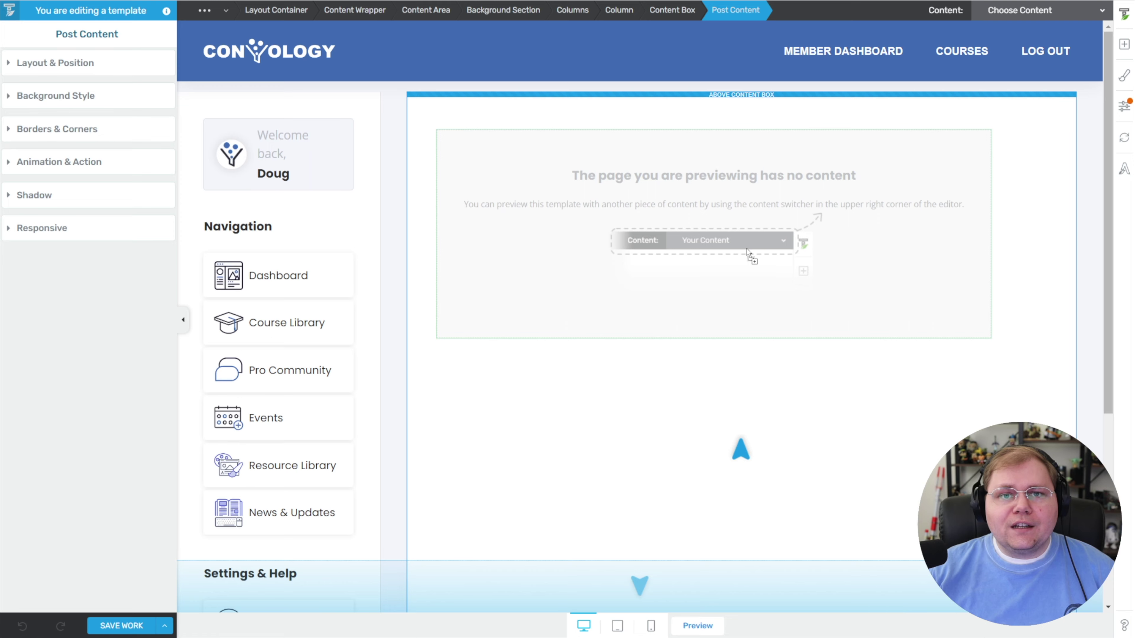
pyautogui.moveTo(746, 248); pyautogui.dragTo(746, 249)
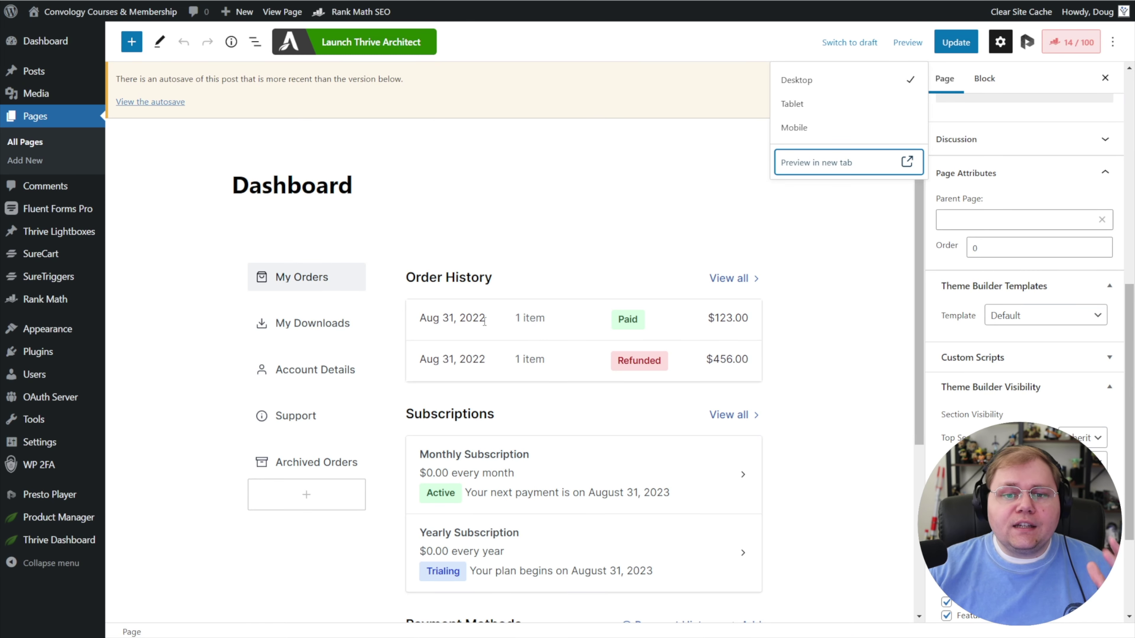
# Set the Dashboard page's Theme Builder template back to Dashboard 3.0
pyautogui.click(827, 247)
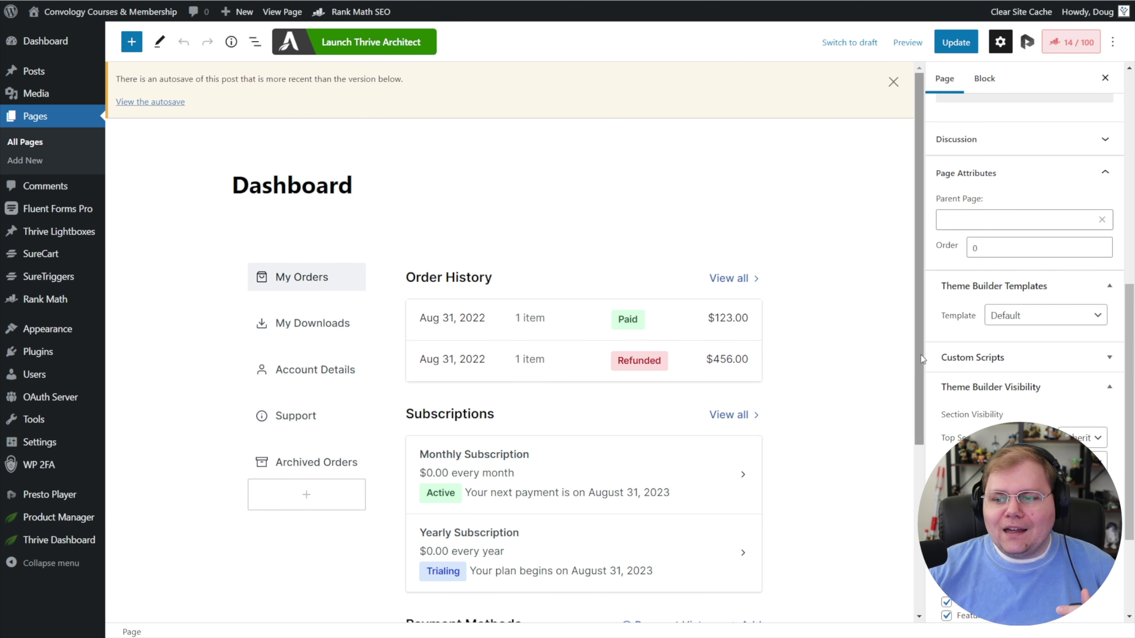
pyautogui.click(1036, 315)
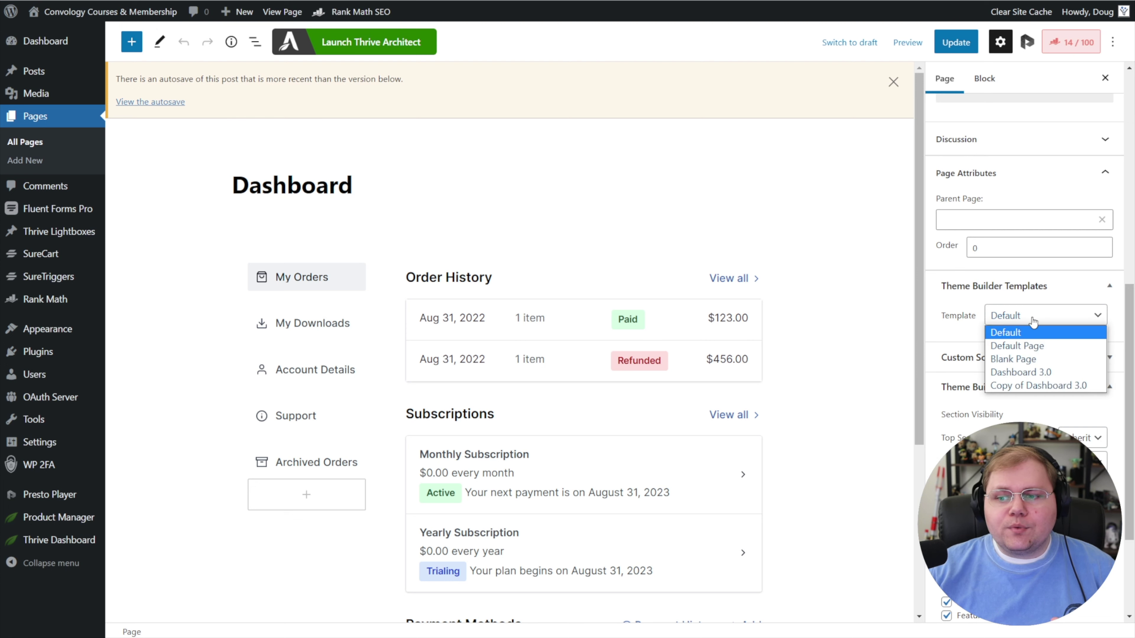
pyautogui.click(1036, 372)
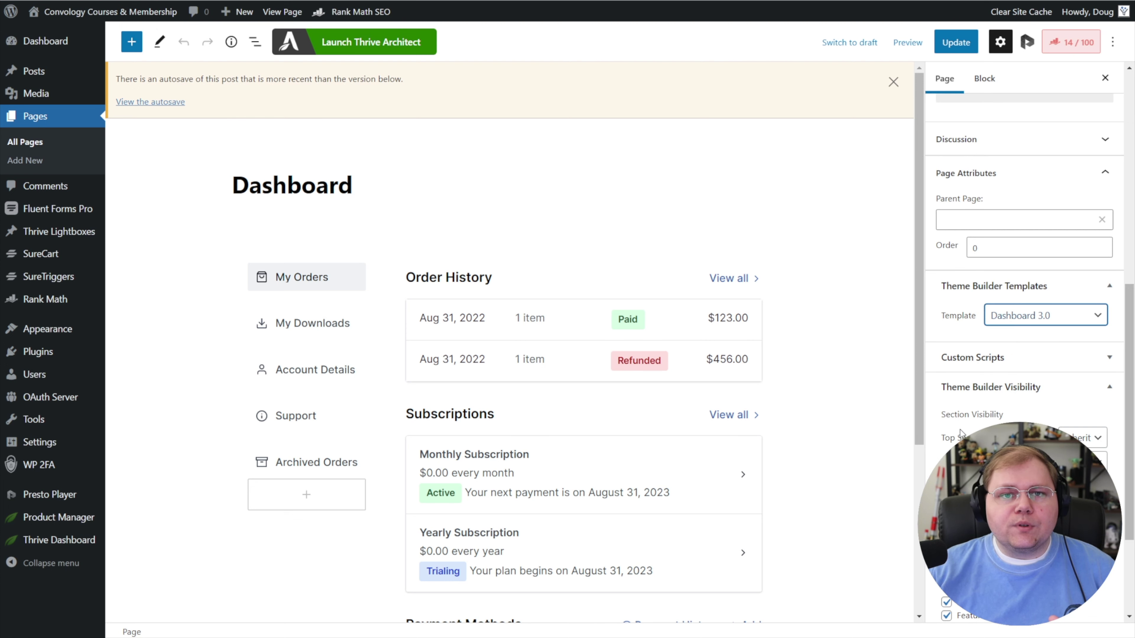